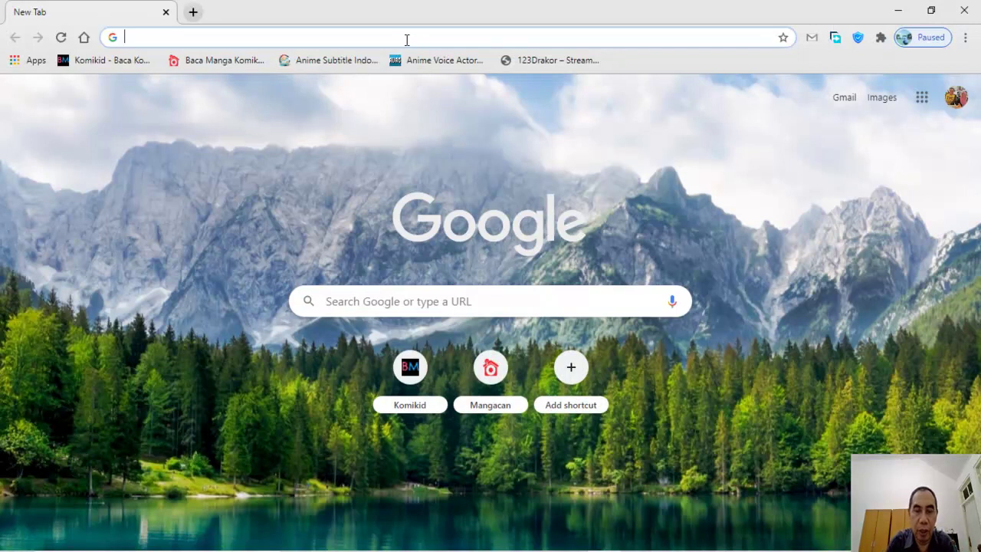
# Load sman1gombong.sch.id and bring up the link menu for the X MIPA-1 class
pyautogui.write('s')
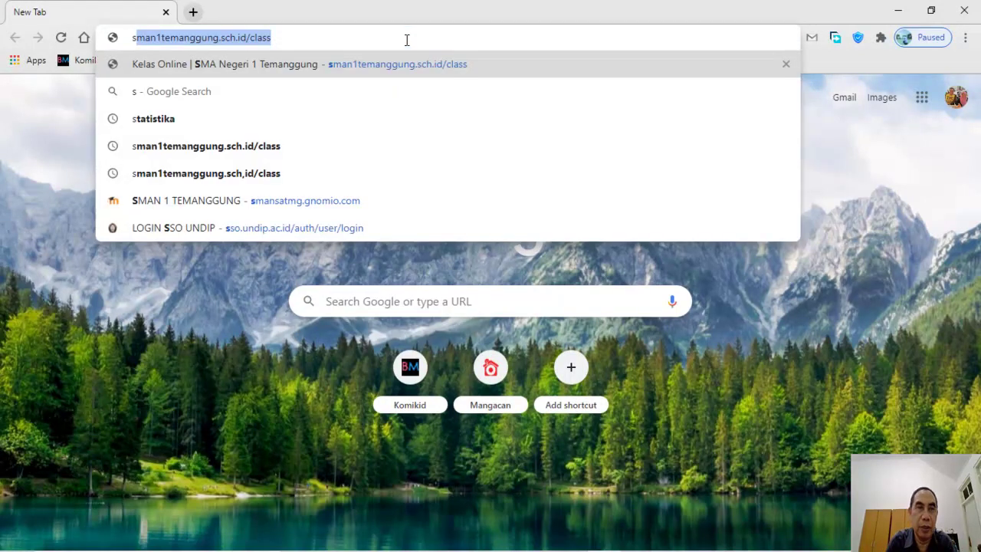
pyautogui.write('man1g')
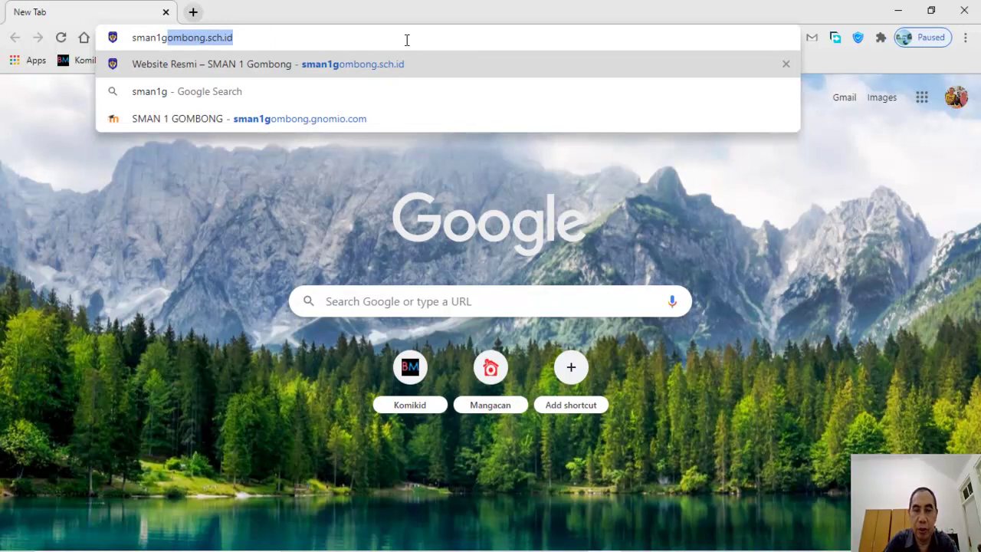
pyautogui.press('Return')
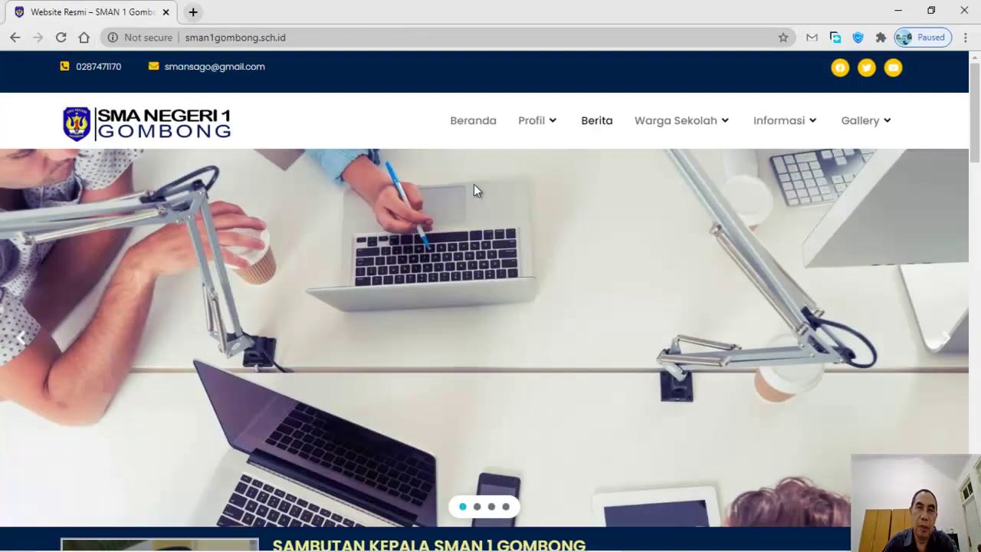
pyautogui.scroll(-5, 524, 189)
pyautogui.scroll(-7, 692, 195)
pyautogui.scroll(1, 627, 144)
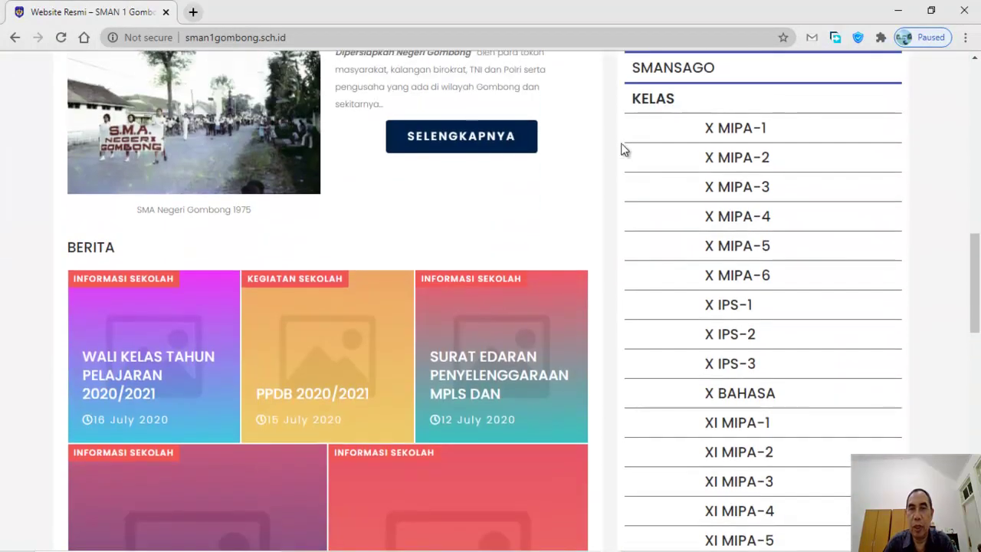
pyautogui.rightClick(740, 130)
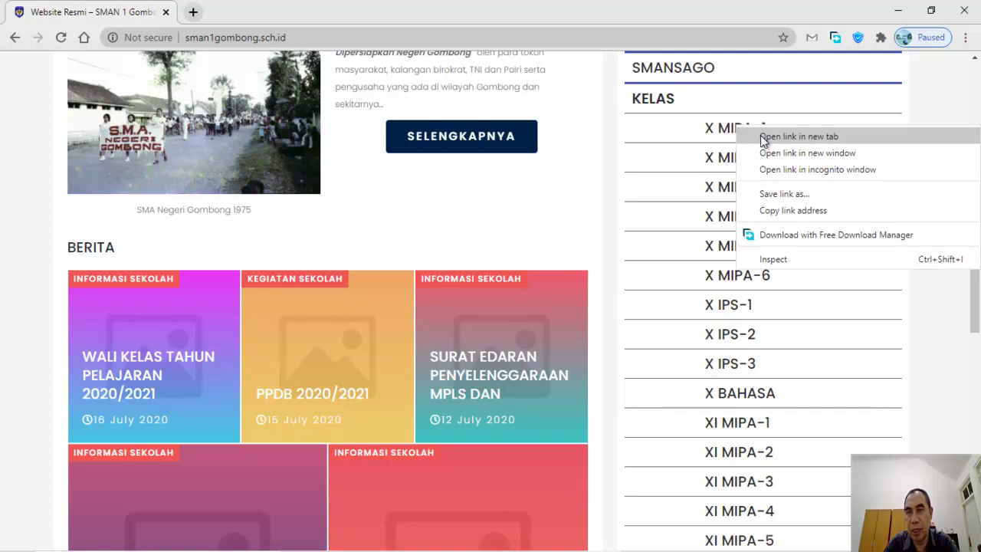
# Open the X MIPA-1 class site in a new tab and go to its login page
pyautogui.click(798, 136)
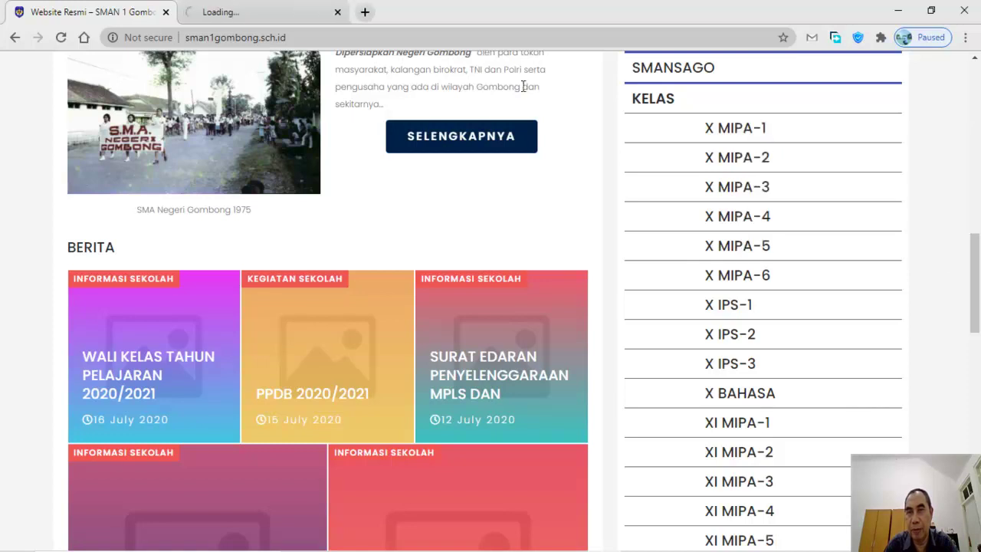
pyautogui.click(300, 14)
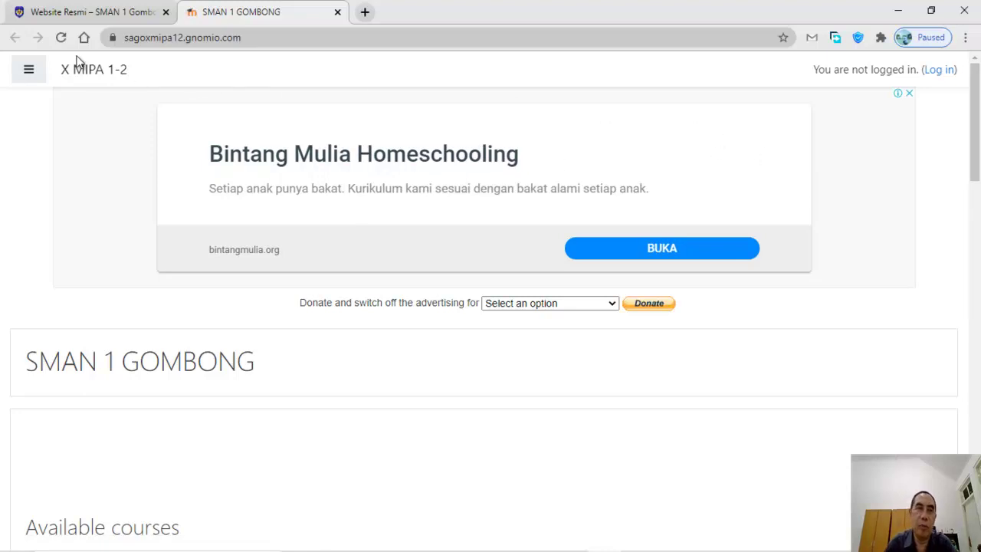
pyautogui.click(939, 70)
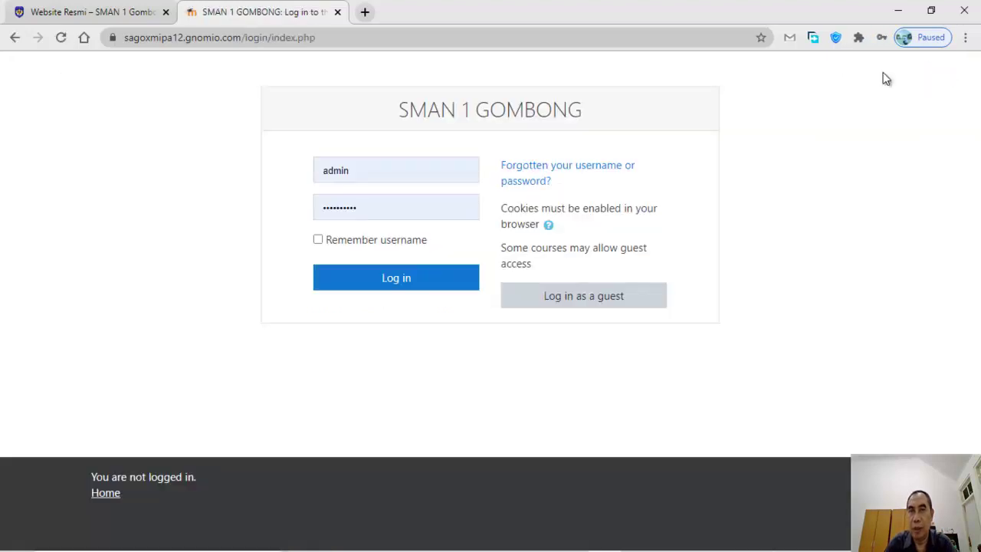
# Replace the saved username and password with the teacher's credentials and log in
pyautogui.click(450, 169)
pyautogui.moveTo(353, 178); pyautogui.dragTo(319, 178)
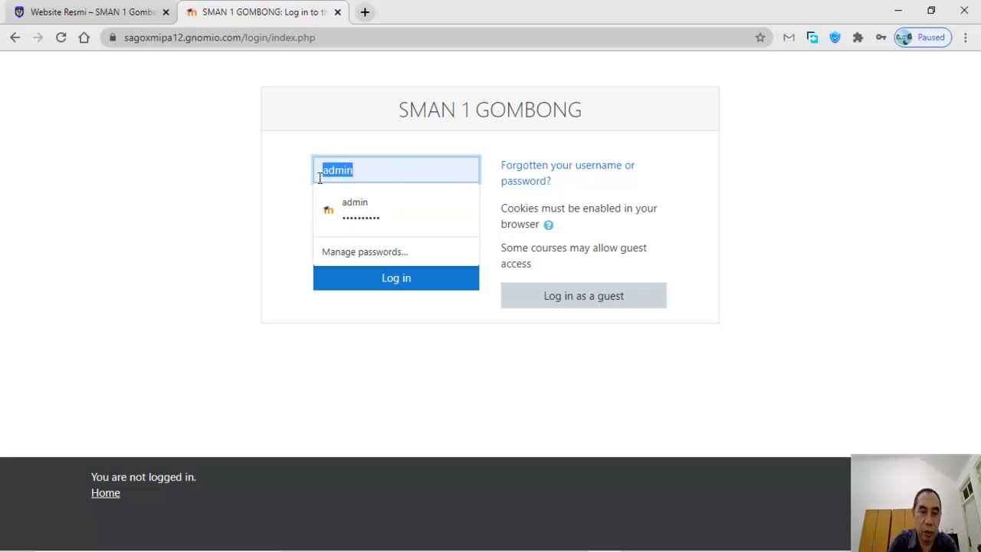
pyautogui.write('aguspur')
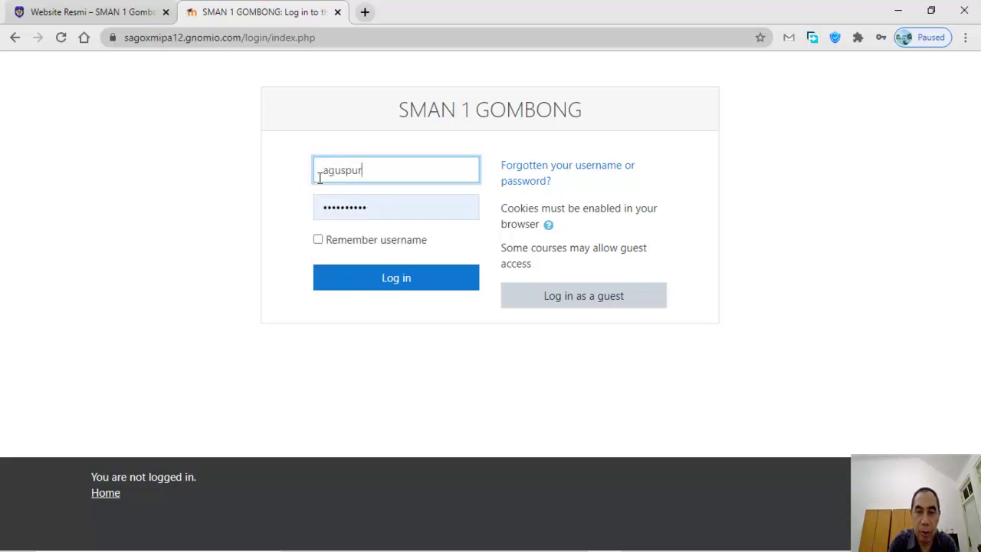
pyautogui.moveTo(395, 217); pyautogui.dragTo(332, 209)
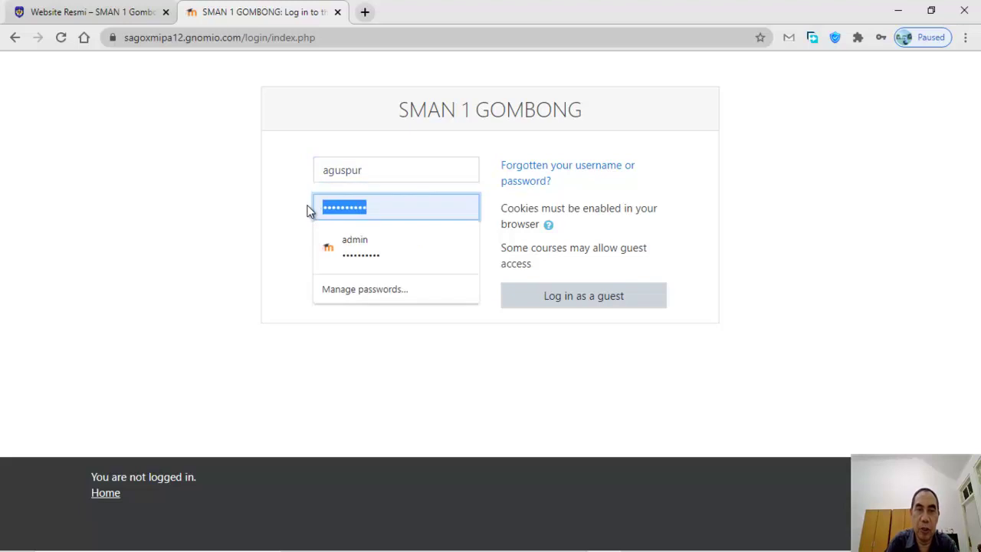
pyautogui.write('a')
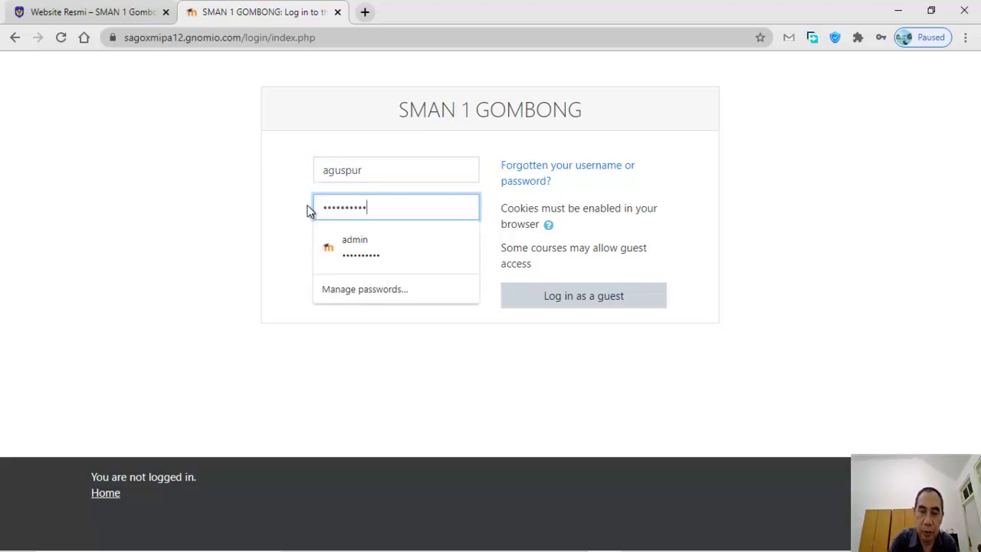
pyautogui.press('Return')
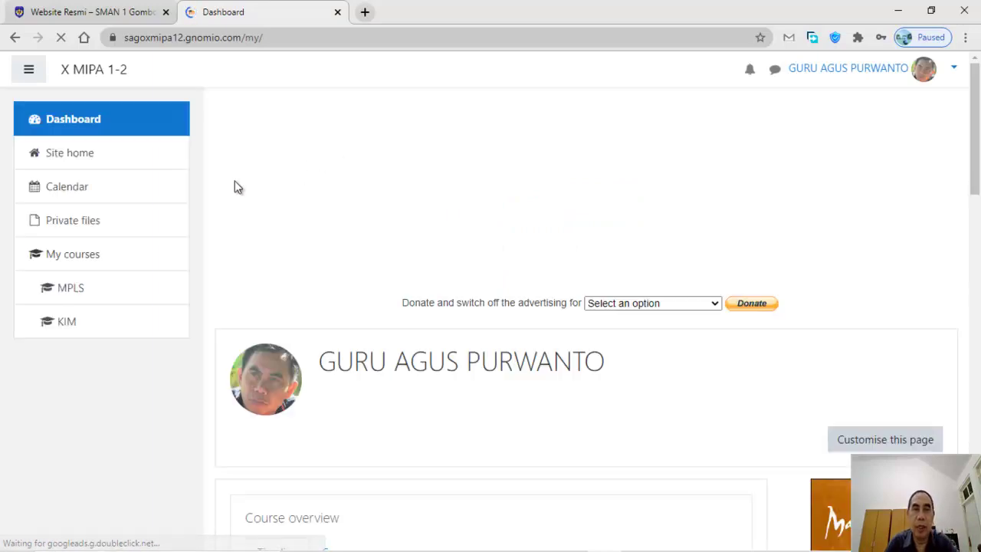
# Decline Chrome's password save, go to Site home and open the KIMIA course
pyautogui.click(923, 279)
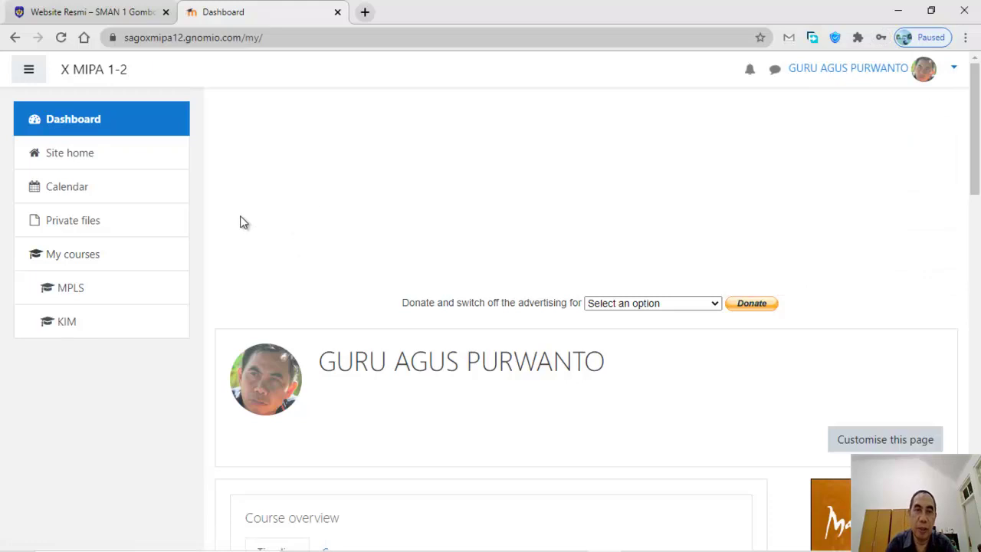
pyautogui.scroll(-1, 521, 221)
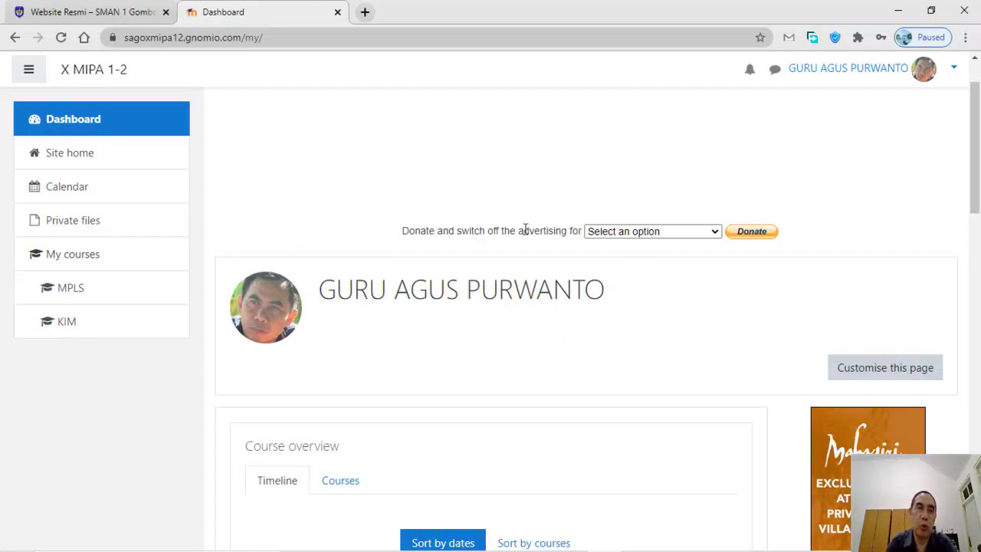
pyautogui.click(67, 160)
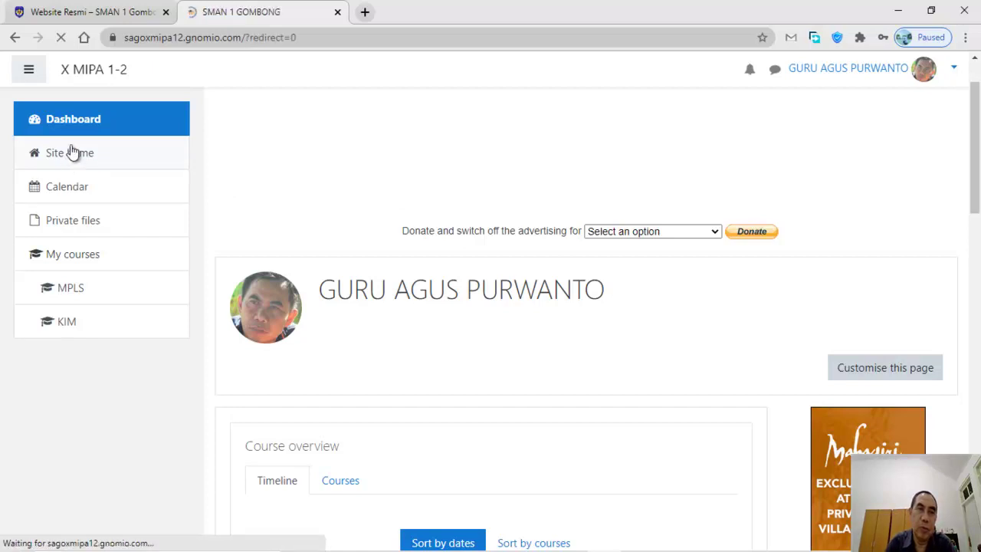
pyautogui.scroll(-4, 414, 218)
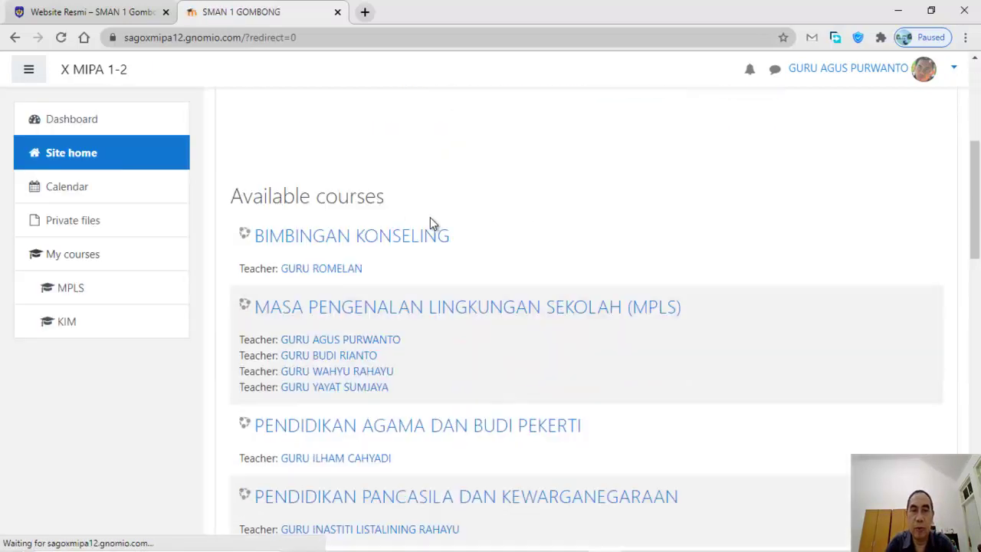
pyautogui.scroll(-15, 439, 221)
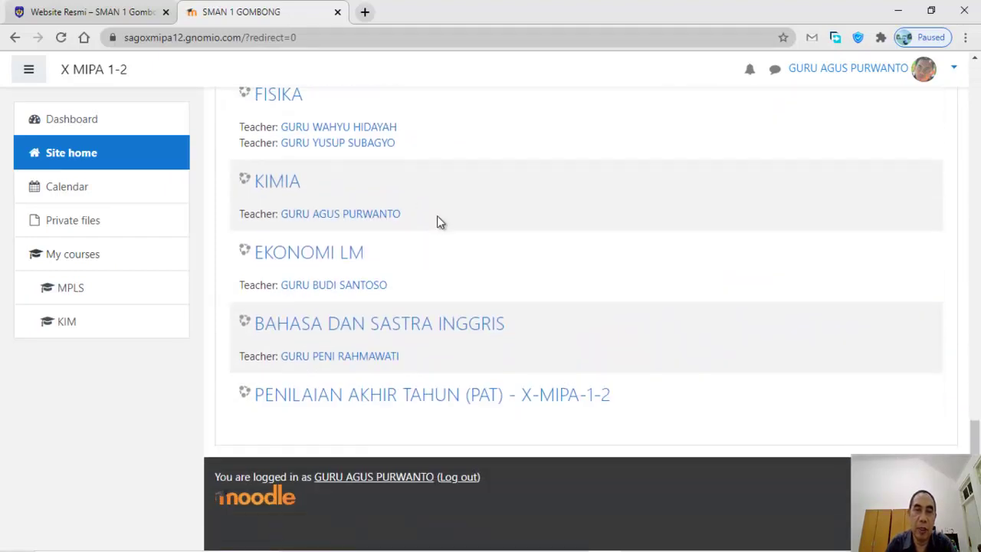
pyautogui.click(273, 186)
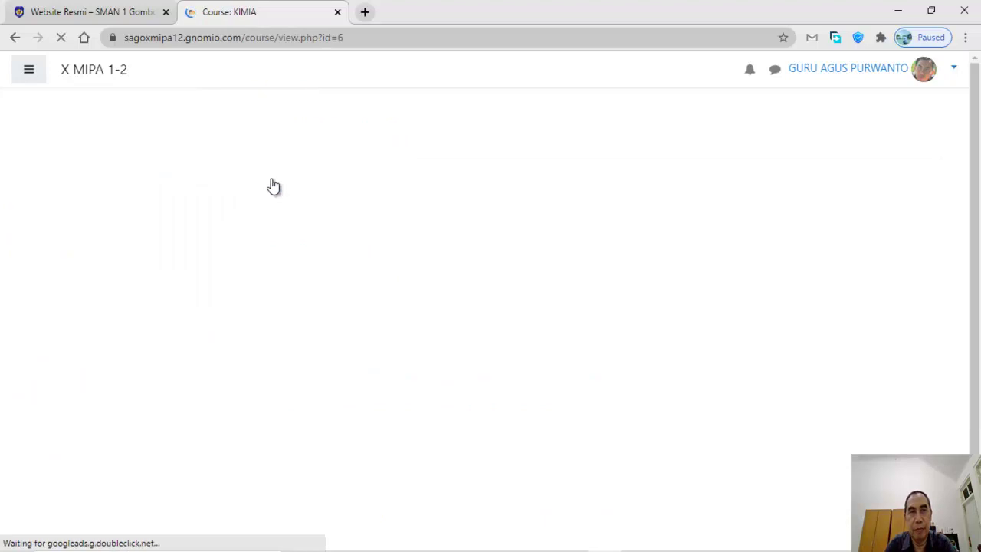
# Turn editing on for KIMIA from the gear menu and scroll to Kompetensi Dasar 3.1
pyautogui.scroll(-5, 470, 235)
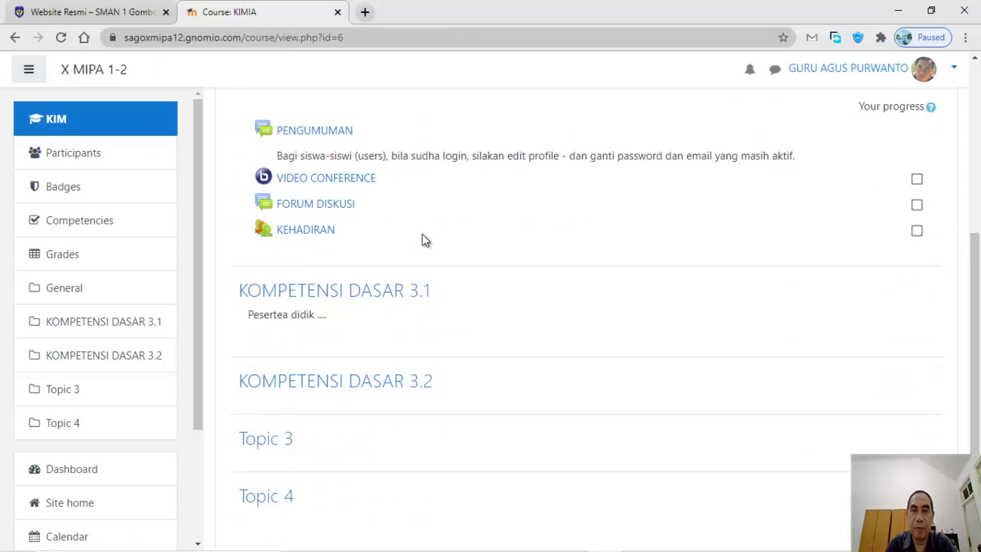
pyautogui.scroll(3, 429, 228)
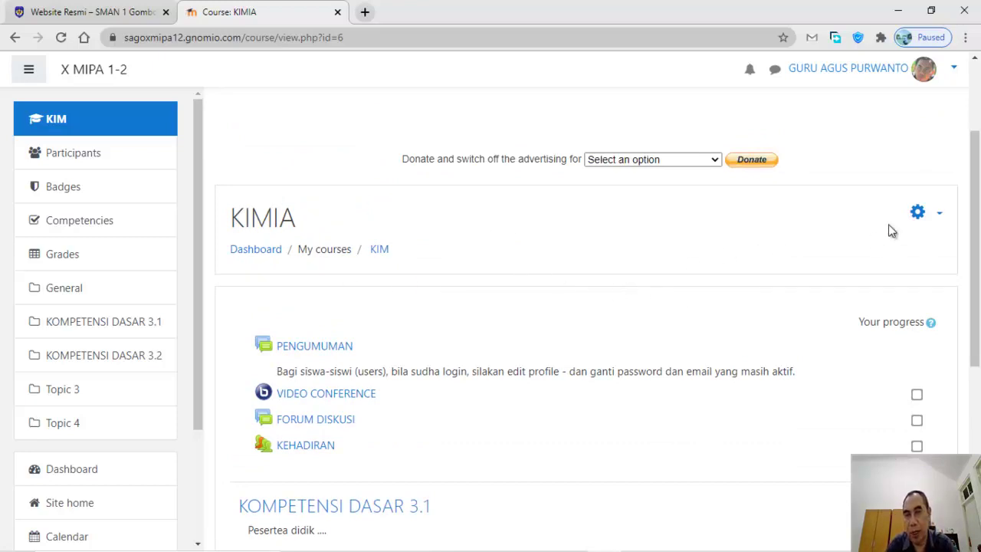
pyautogui.click(940, 219)
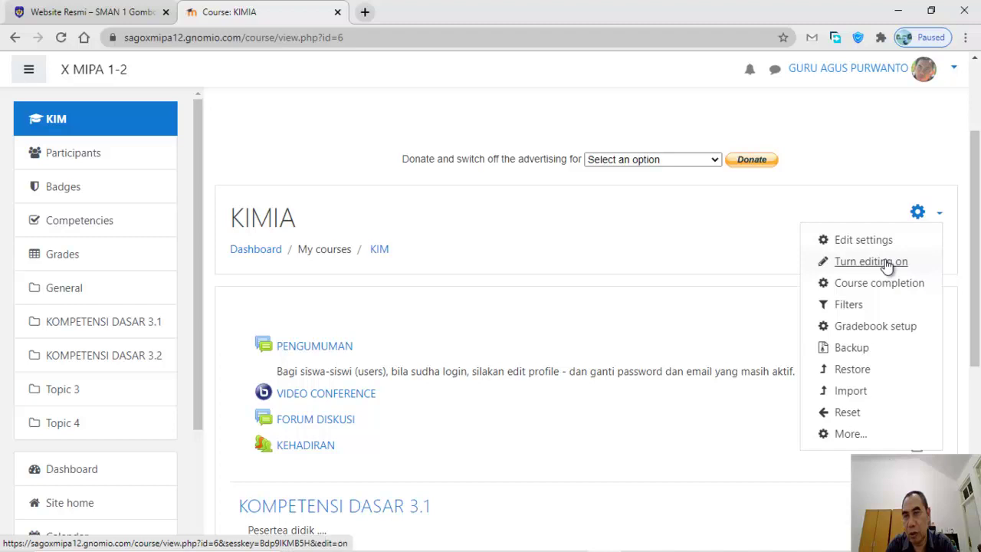
pyautogui.press('Escape')
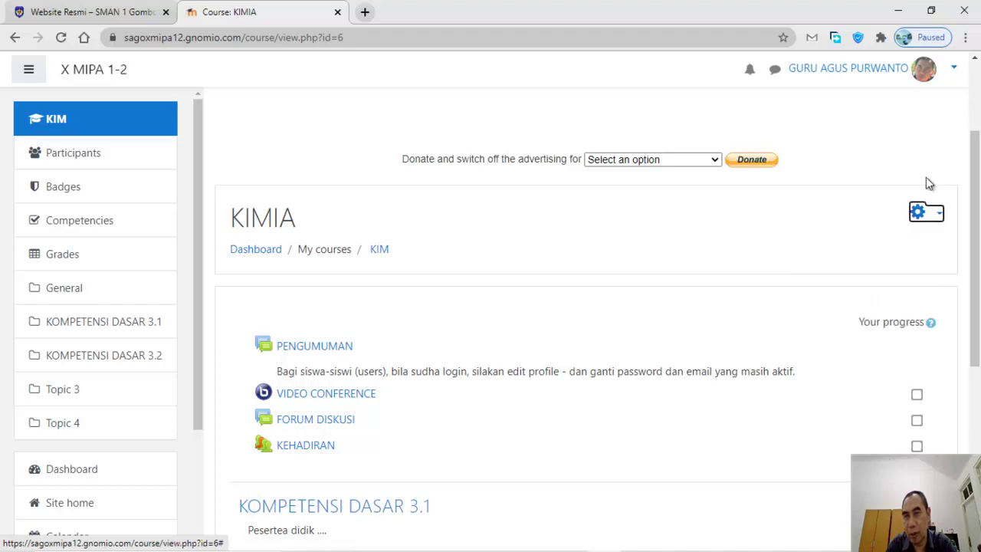
pyautogui.click(939, 217)
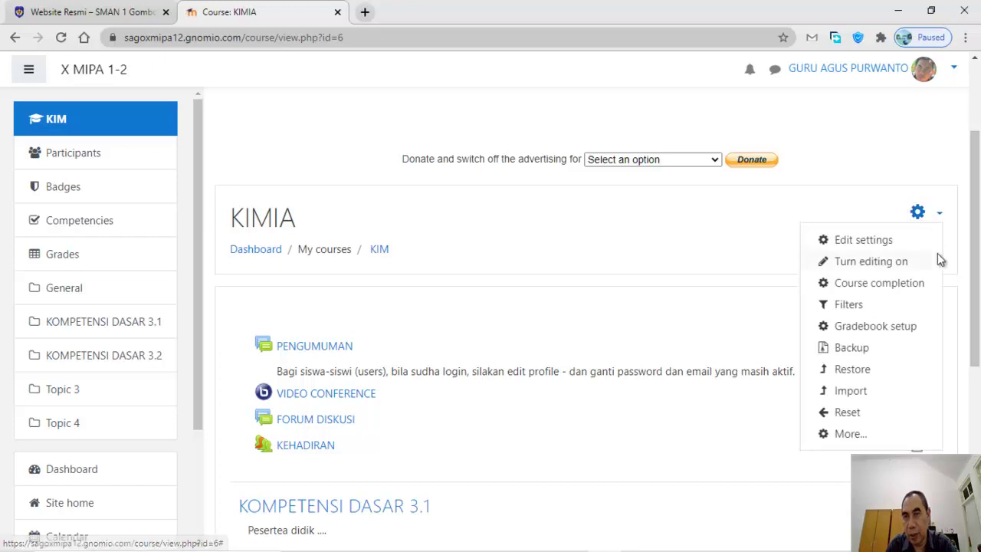
pyautogui.click(899, 263)
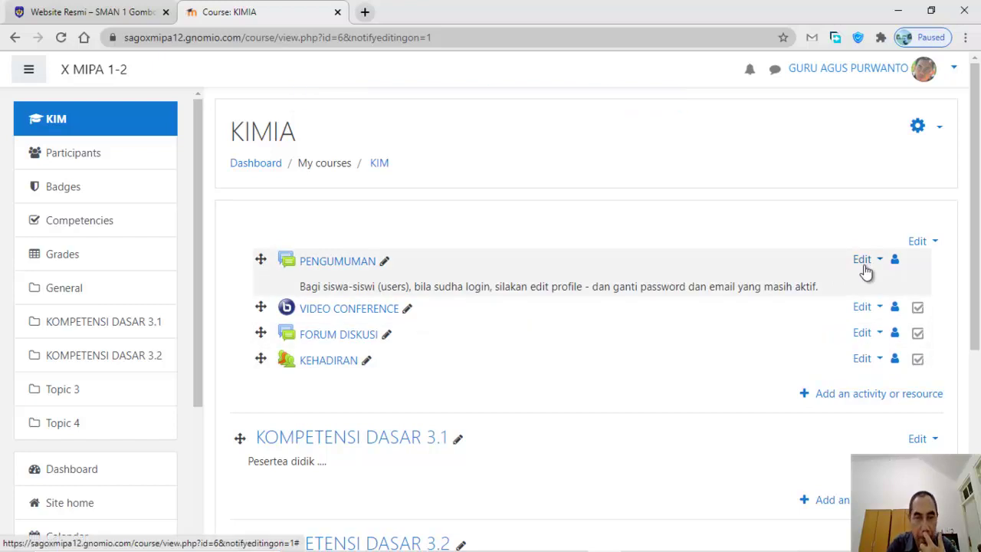
pyautogui.scroll(-2, 569, 366)
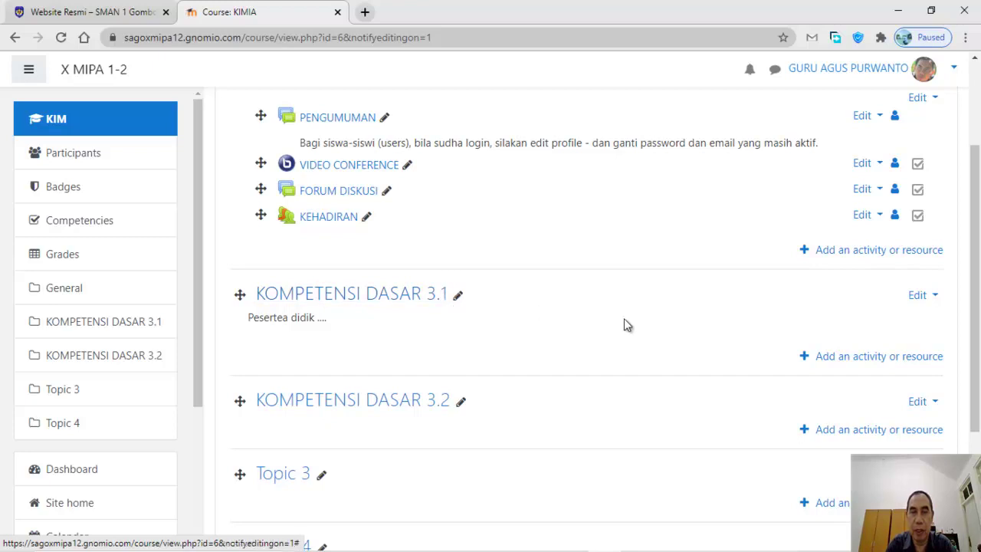
# Choose File in Kompetensi Dasar 3.1's activity chooser to open the 'Adding a new File' form
pyautogui.click(813, 356)
pyautogui.moveTo(462, 256); pyautogui.dragTo(471, 478)
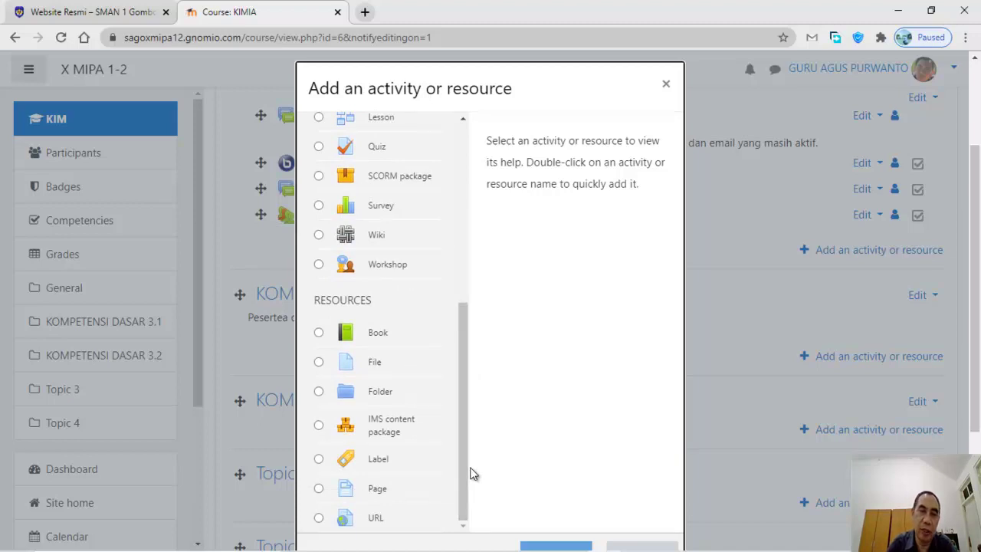
pyautogui.click(319, 362)
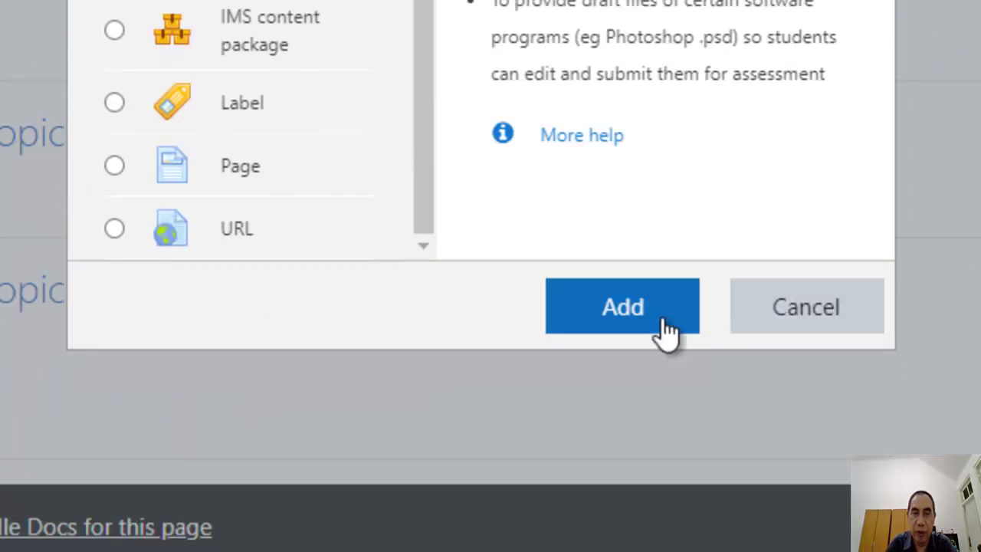
pyautogui.click(627, 406)
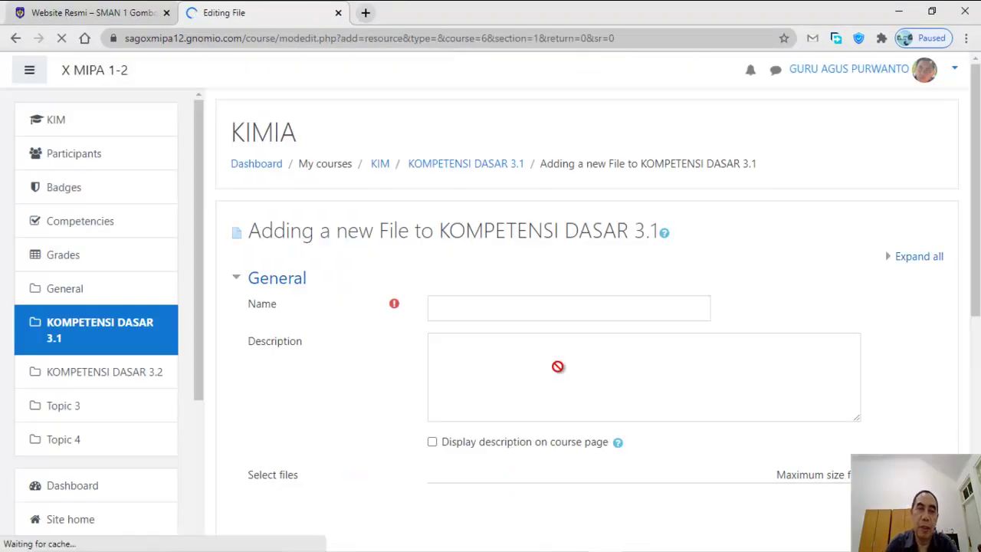
# Name the resource 'Video KImia 1' and tick 'Display description on course page'
pyautogui.click(547, 314)
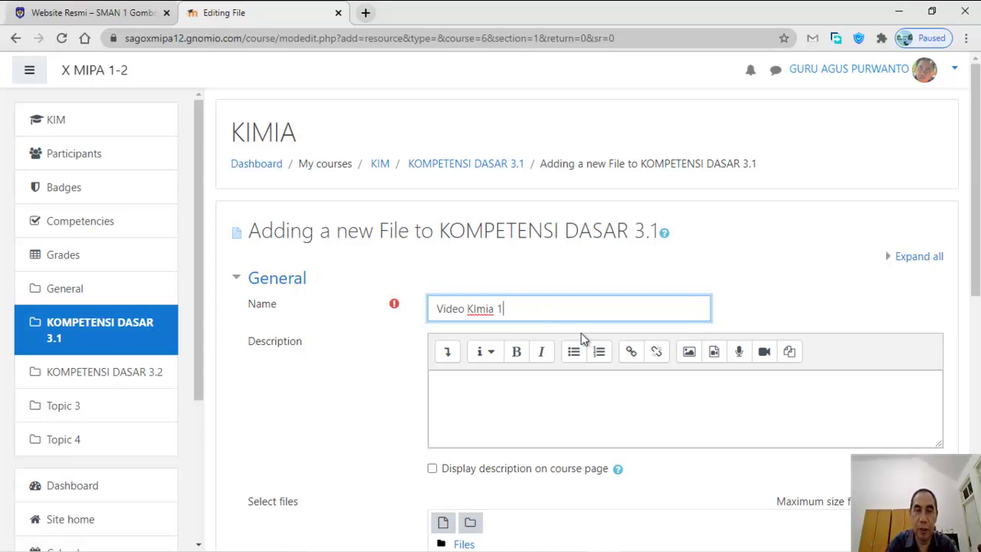
pyautogui.scroll(-2, 581, 339)
pyautogui.click(510, 263)
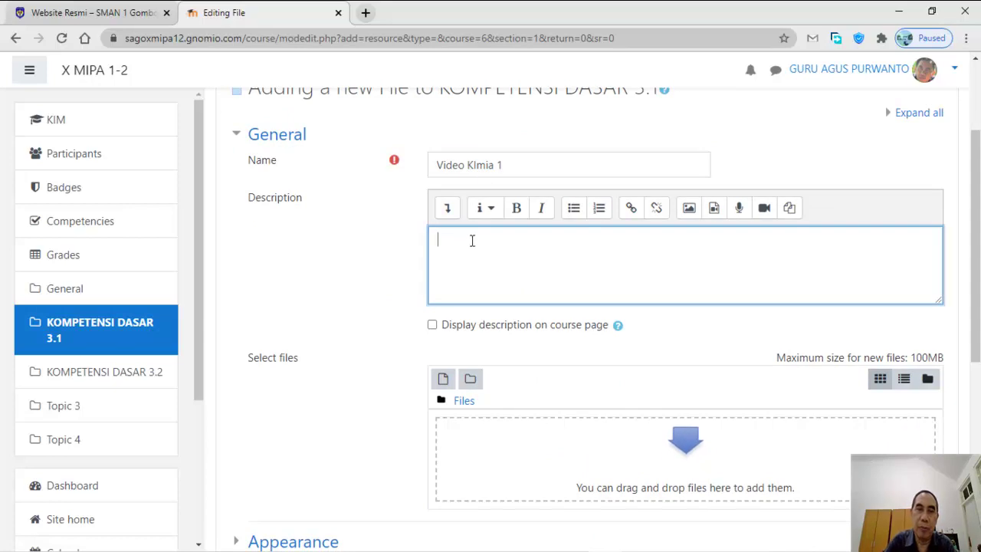
pyautogui.scroll(-2, 545, 234)
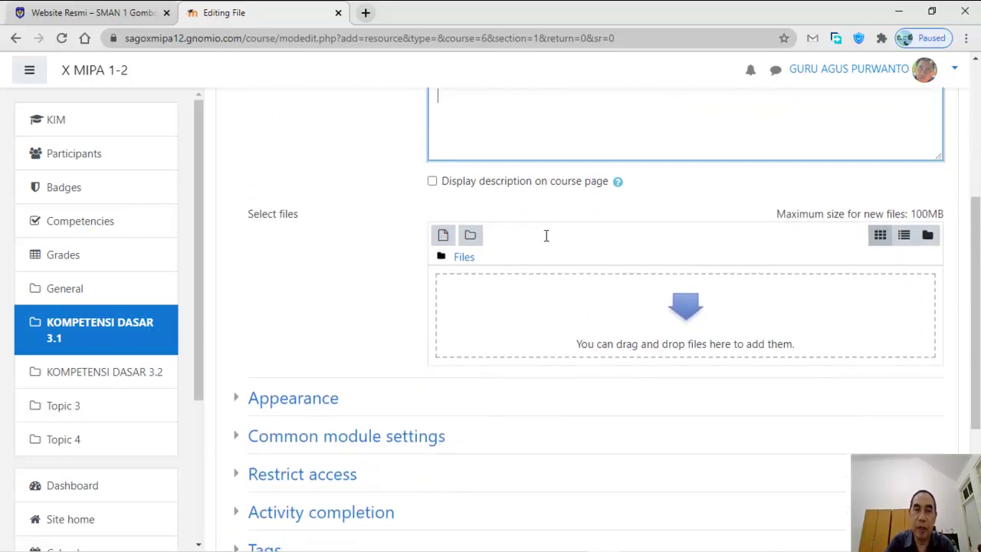
pyautogui.click(433, 183)
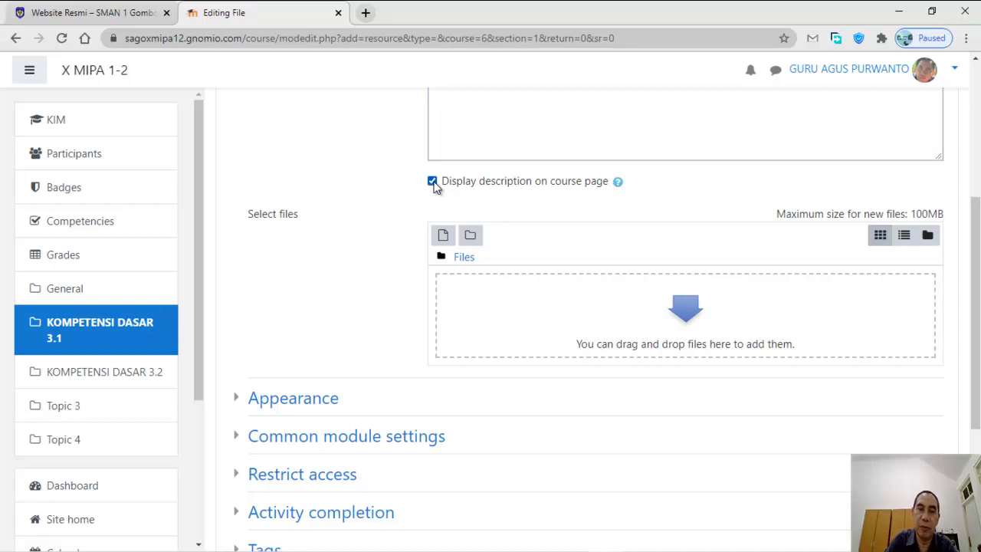
pyautogui.scroll(3, 531, 219)
# Write the description 'Perhatikan video ini dengan seksama' and bring up the file browser
pyautogui.click(519, 320)
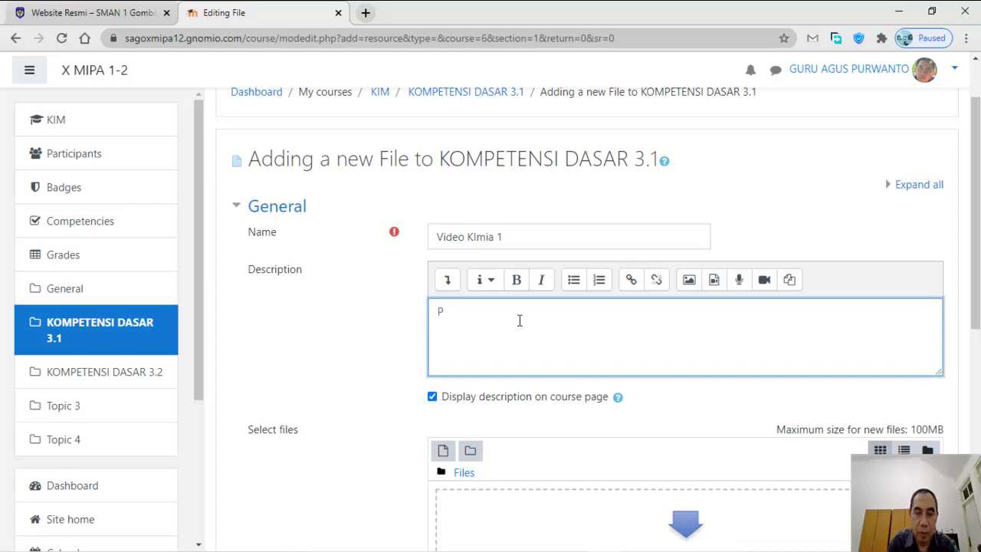
pyautogui.write('Perhatikan ')
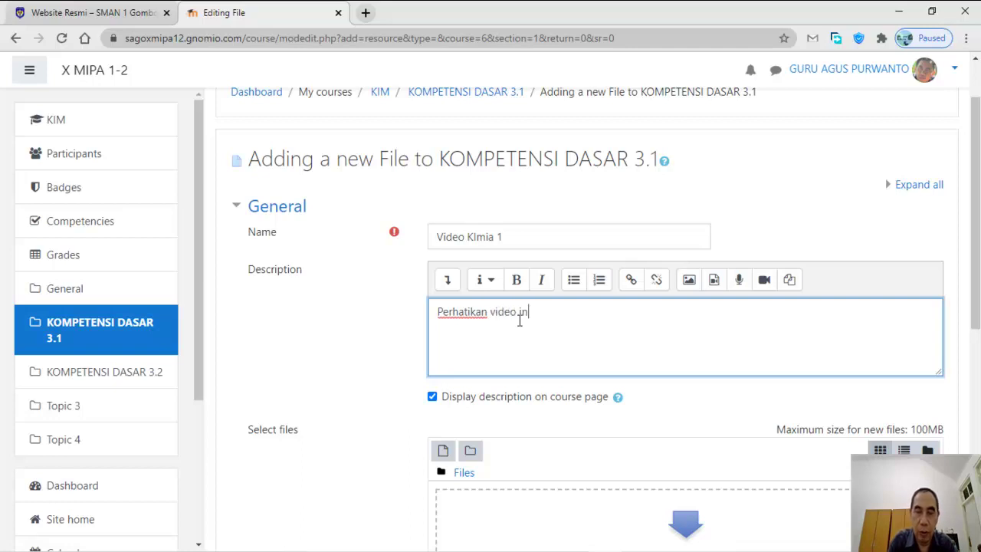
pyautogui.write('video ini dengan seksama')
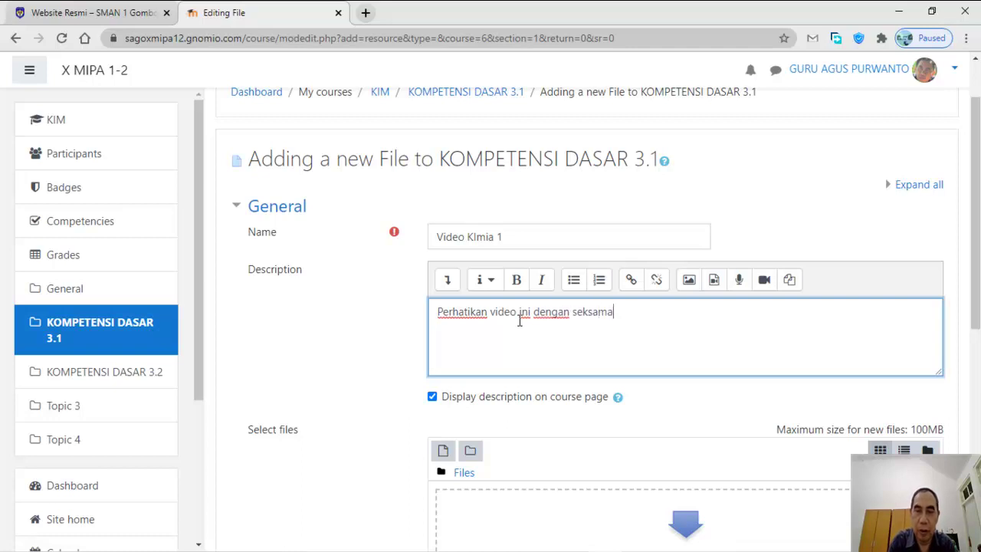
pyautogui.scroll(-2, 651, 361)
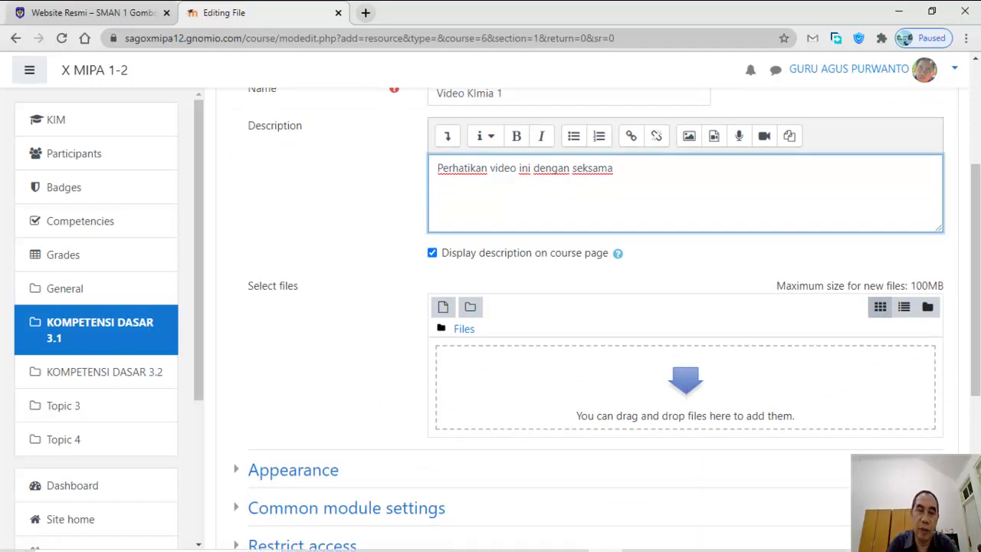
pyautogui.moveTo(307, 546)
pyautogui.click(370, 539)
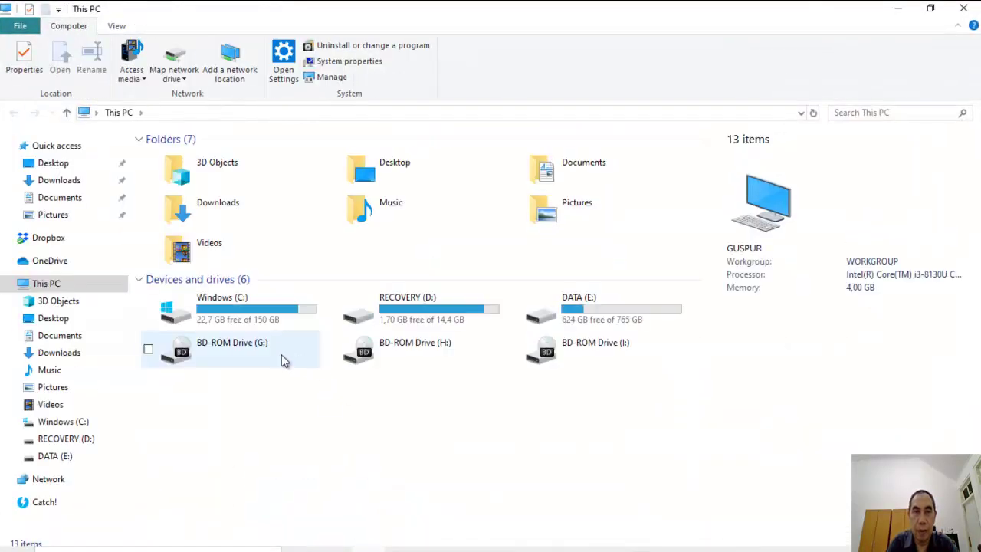
# Search DATA (E:) for .mp4 and drag Hukum Kekekalan Massa (Hukum Lavoisier).mp4 into the upload area
pyautogui.click(67, 456)
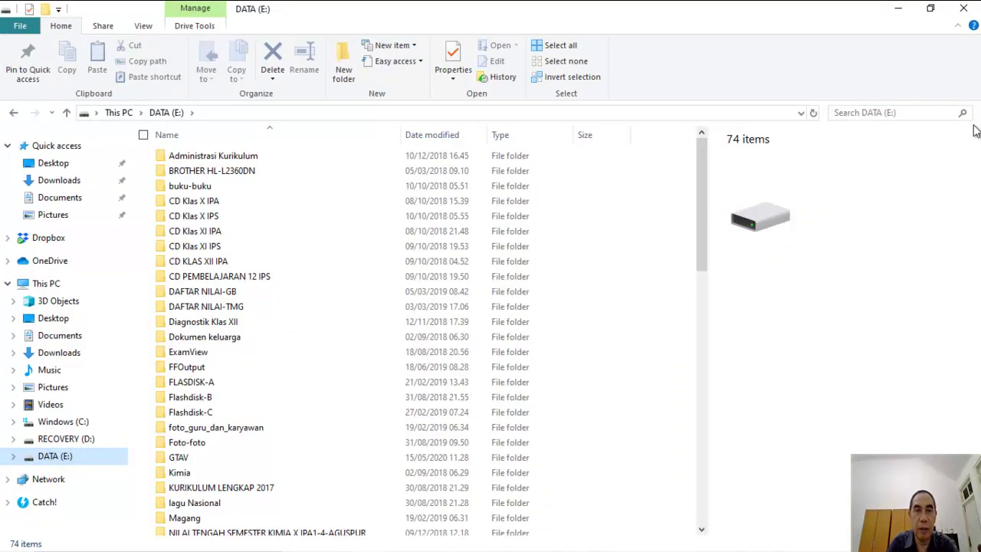
pyautogui.click(940, 112)
pyautogui.write('.')
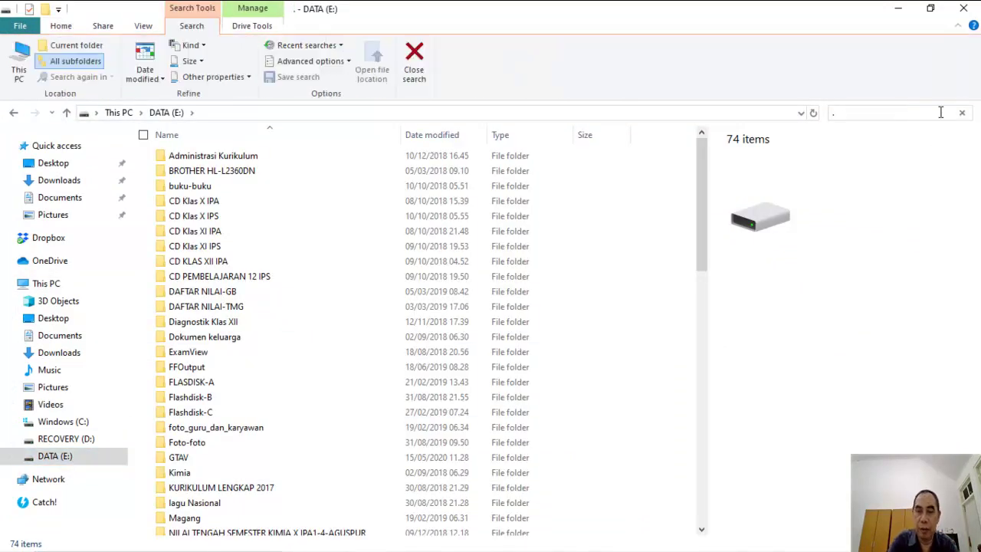
pyautogui.write('mp4')
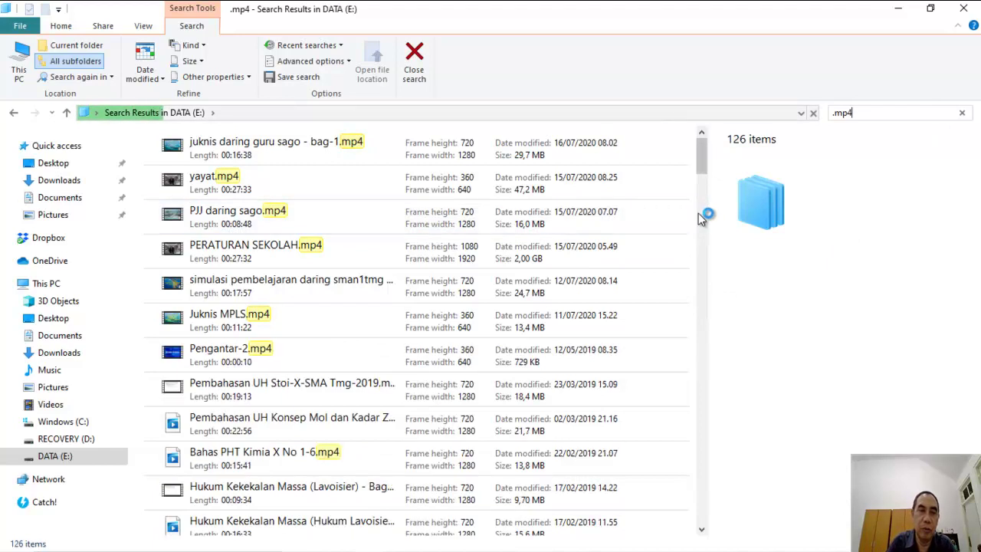
pyautogui.scroll(-2, 703, 220)
pyautogui.scroll(-1, 704, 219)
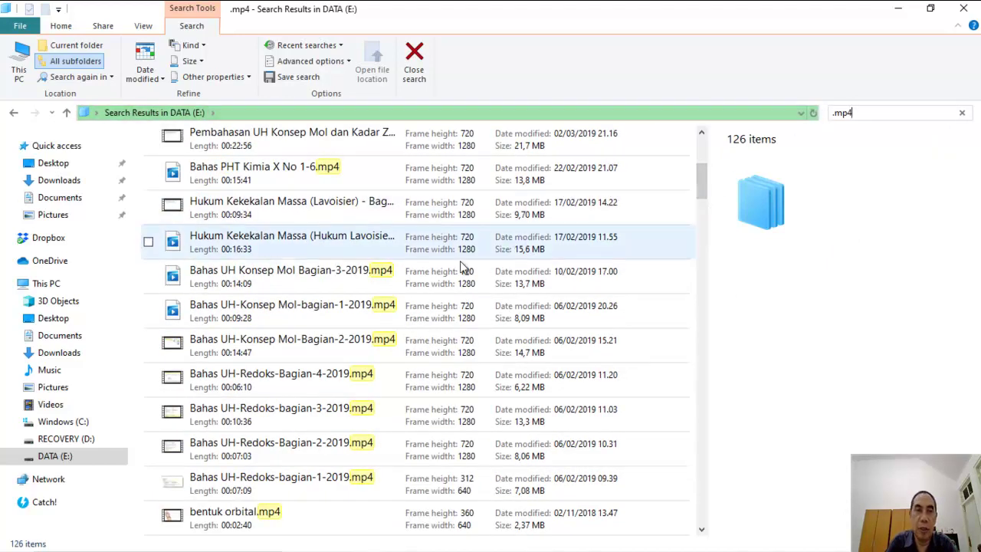
pyautogui.click(279, 245)
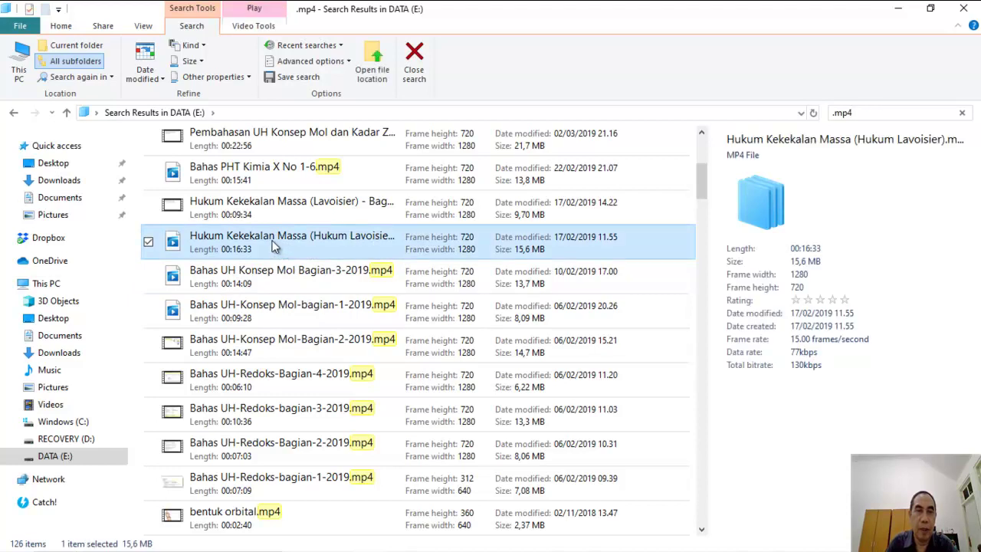
pyautogui.moveTo(270, 239); pyautogui.dragTo(691, 402)
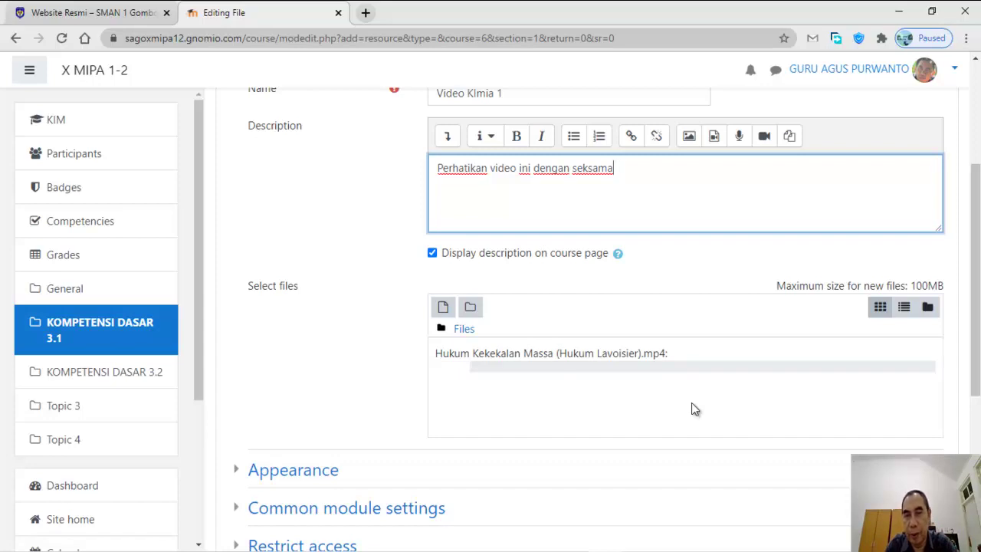
# Let the Lavoisier video finish uploading, then save Video KImia 1 and return to the course
pyautogui.scroll(-2, 691, 402)
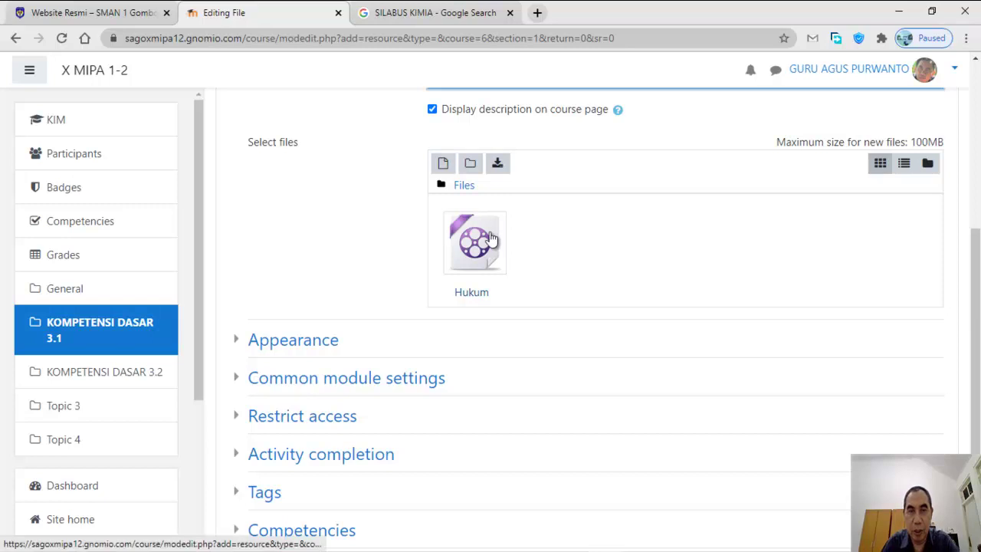
pyautogui.scroll(-3, 569, 239)
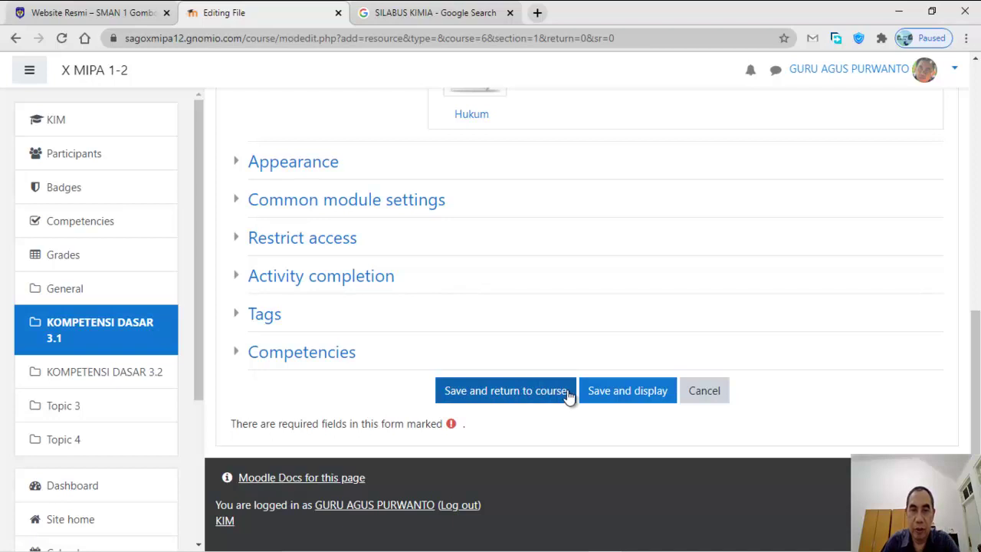
pyautogui.click(524, 393)
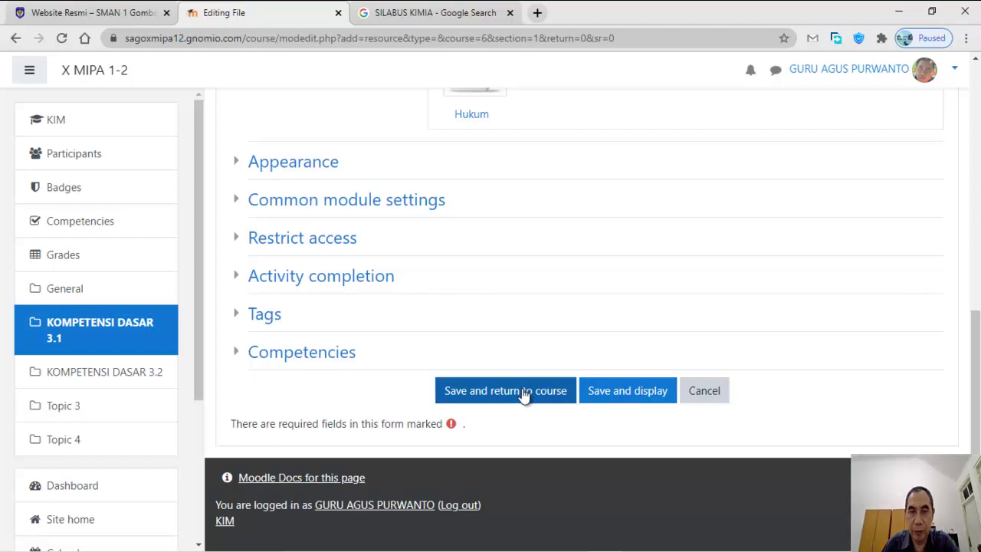
pyautogui.click(524, 393)
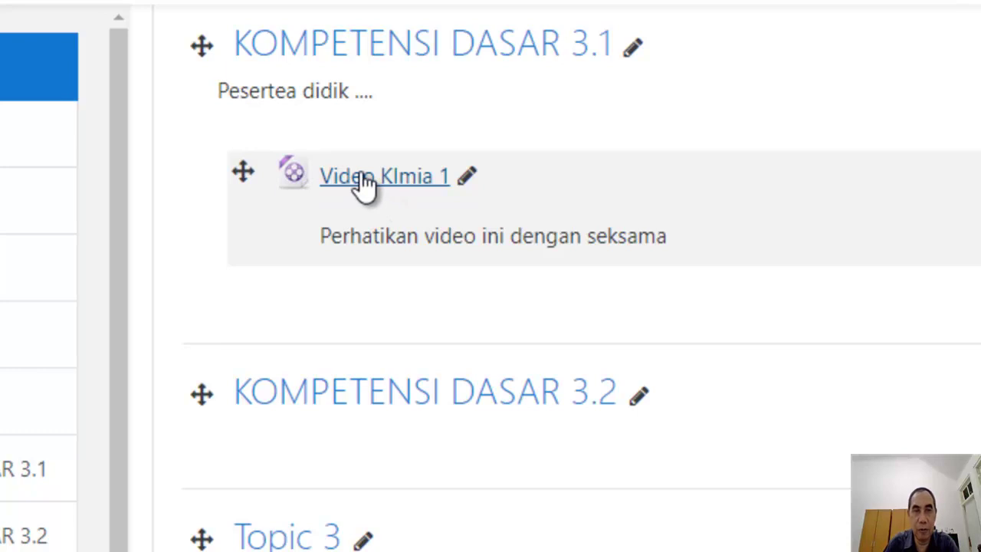
# Open Video KImia 1, play it, skip to about 1:47, pause, and return to KIM
pyautogui.click(363, 178)
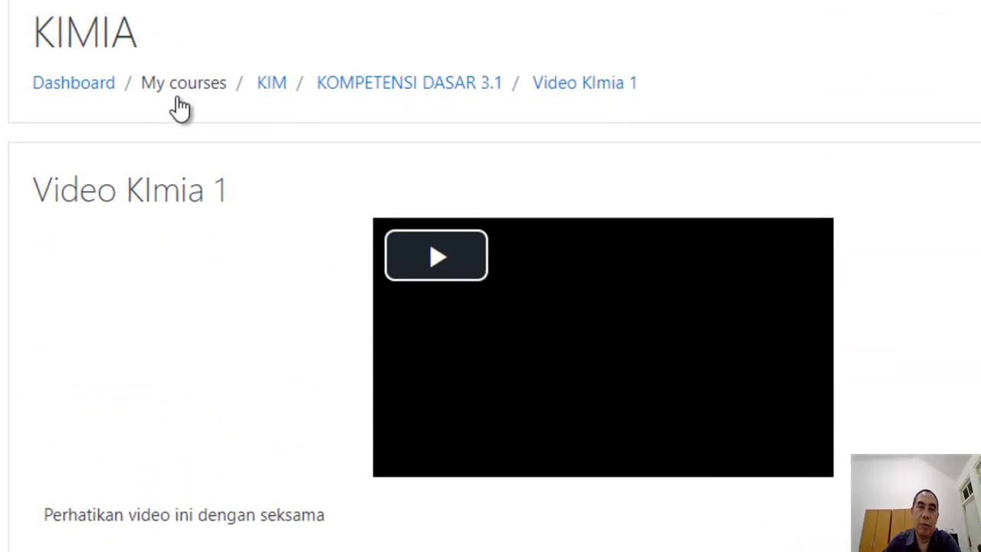
pyautogui.click(435, 259)
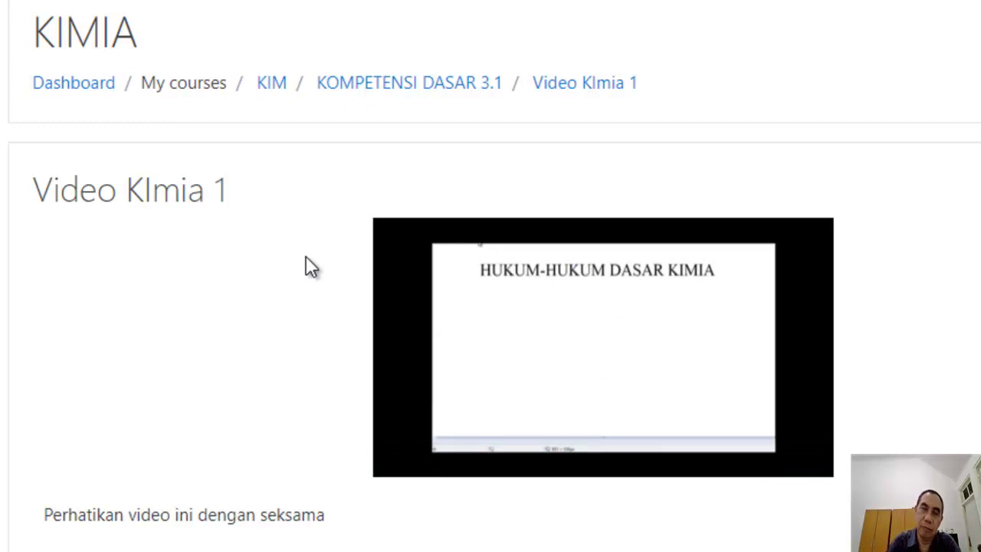
pyautogui.moveTo(508, 444)
pyautogui.click(505, 461)
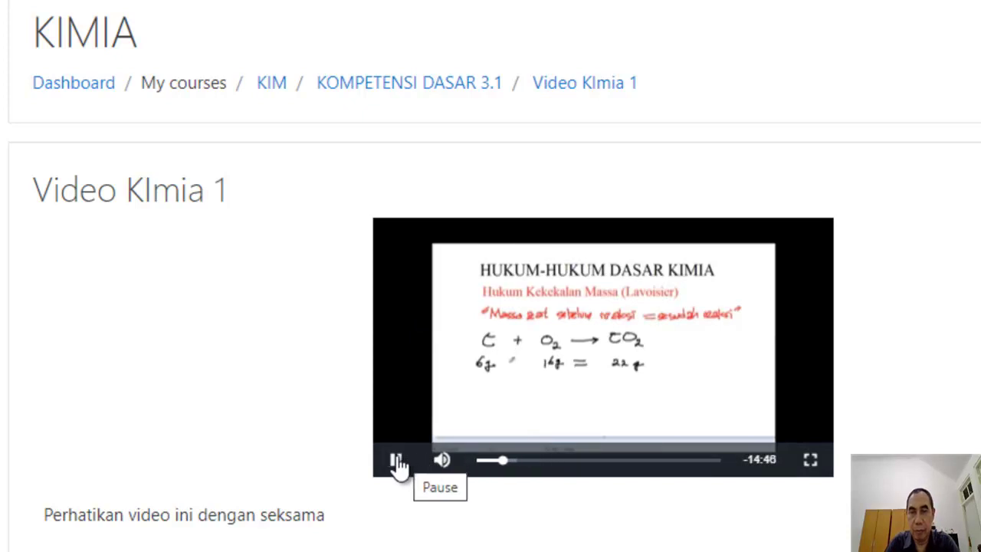
pyautogui.click(397, 463)
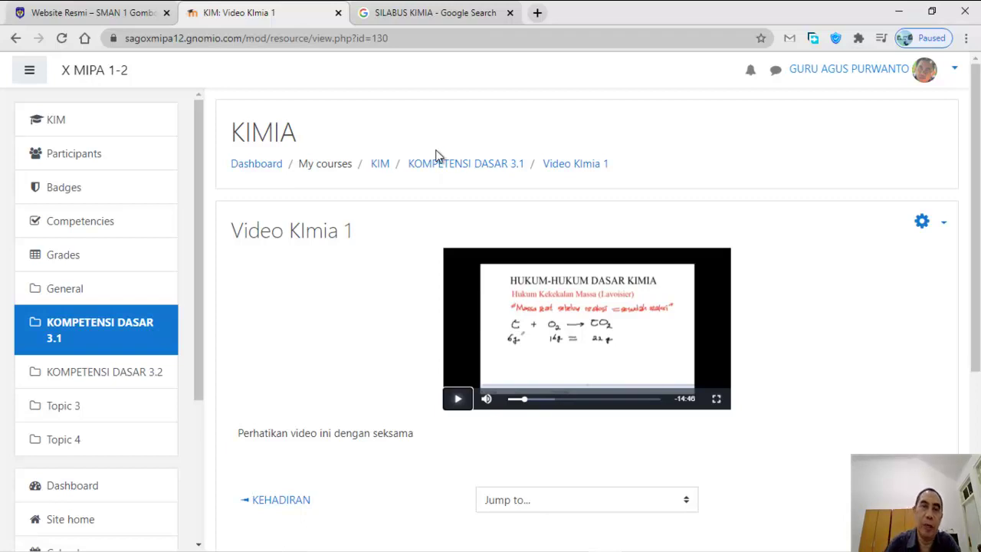
pyautogui.click(381, 165)
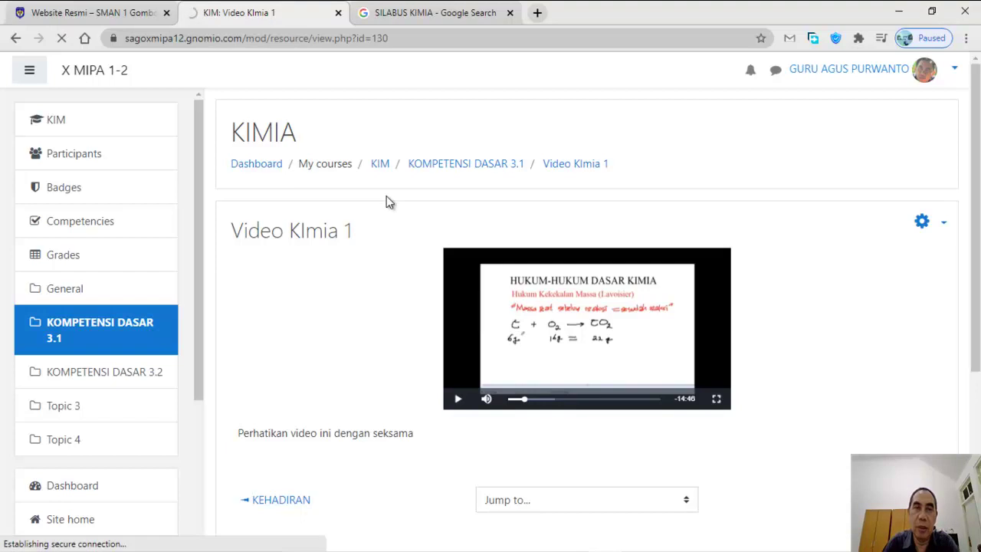
pyautogui.scroll(-4, 456, 234)
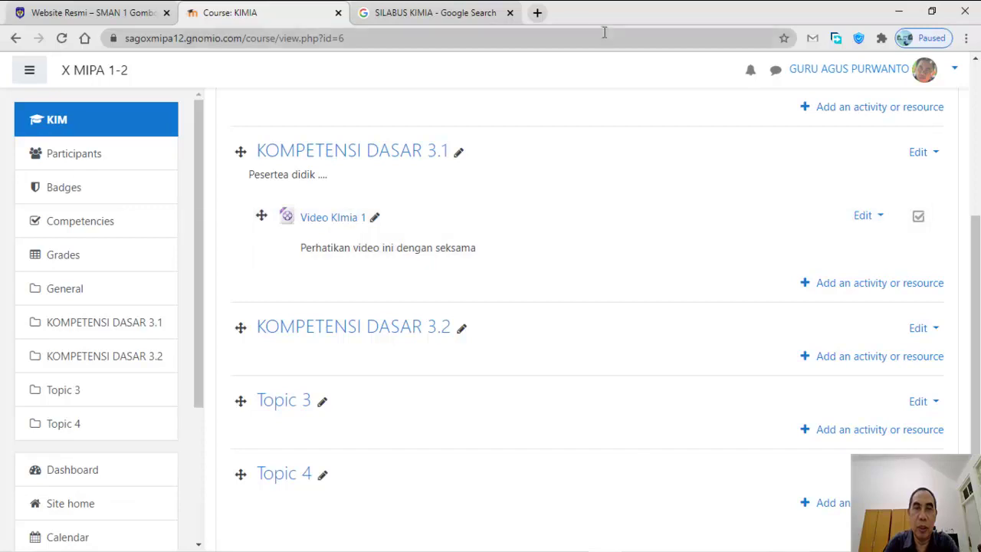
# Open YouTube in a new browser tab
pyautogui.click(538, 13)
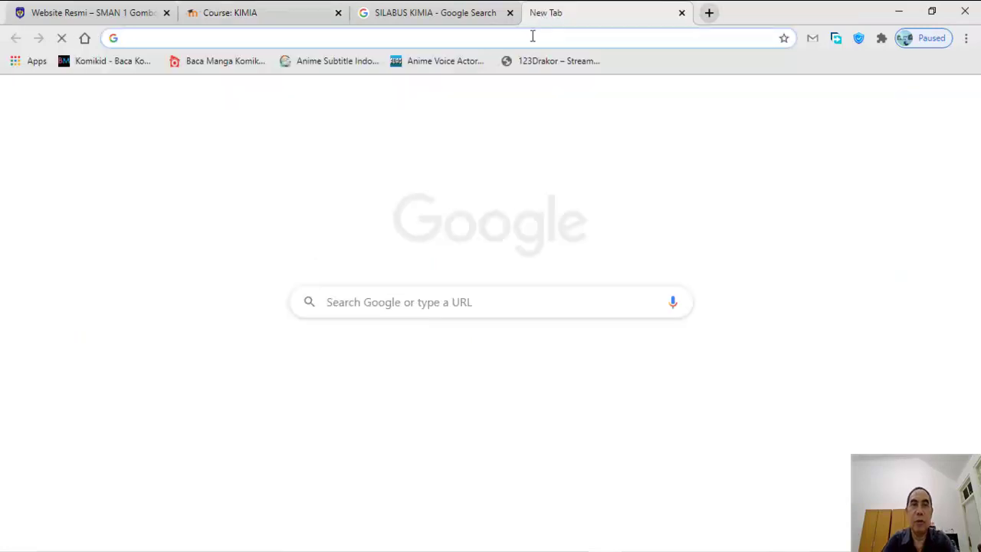
pyautogui.write('YOU')
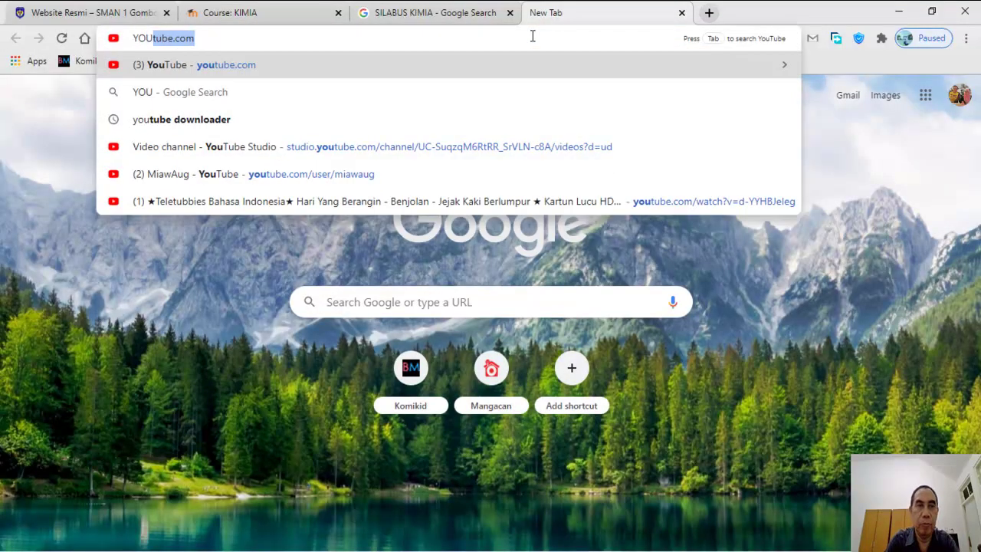
pyautogui.press('Return')
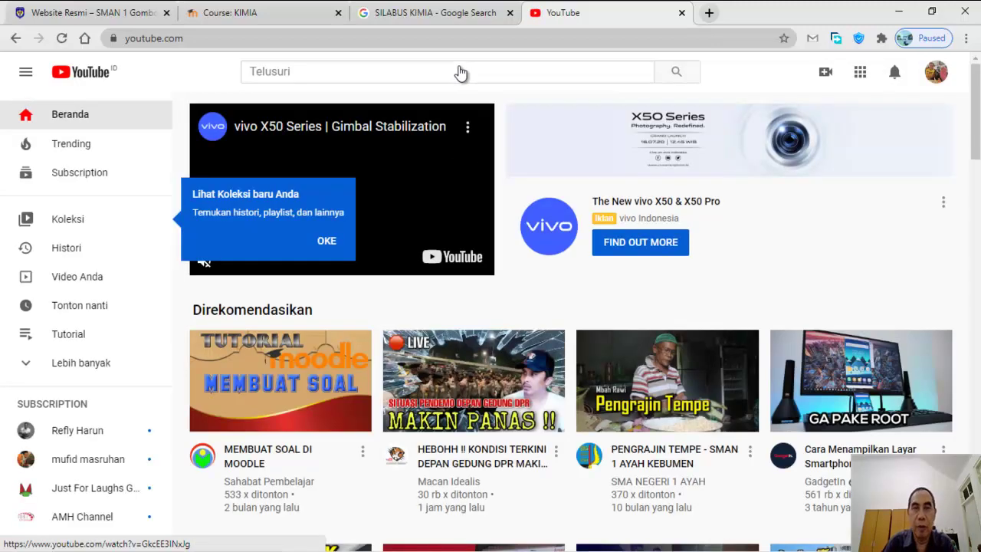
# Search YouTube for stoikiometri using the 'stoikiometri agus' suggestion
pyautogui.click(389, 73)
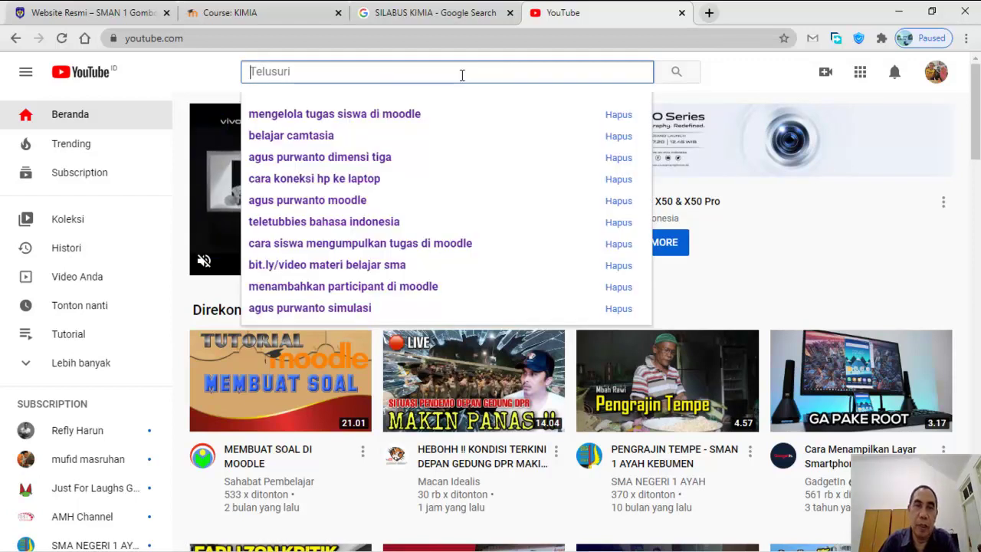
pyautogui.write('s')
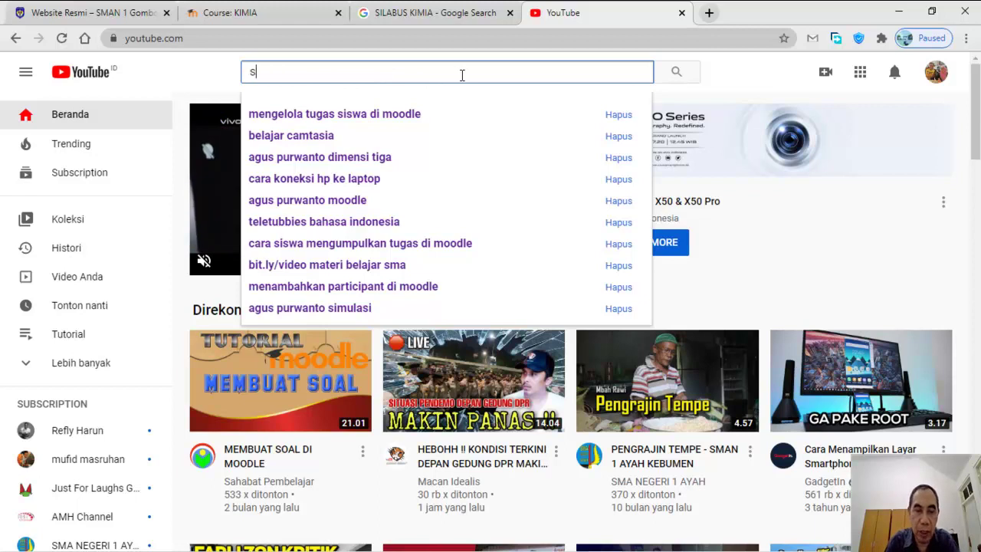
pyautogui.write('toikiome')
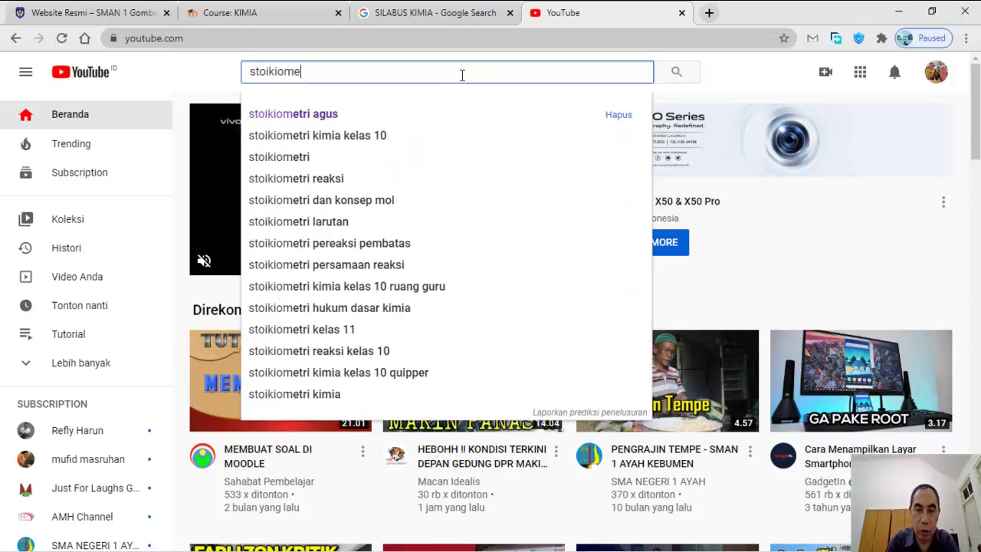
pyautogui.write('tri')
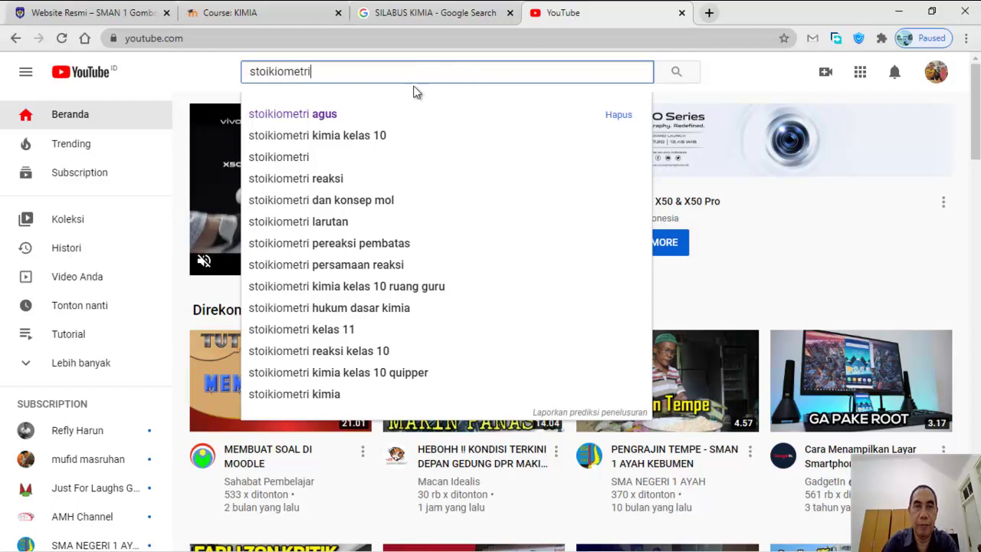
pyautogui.click(346, 119)
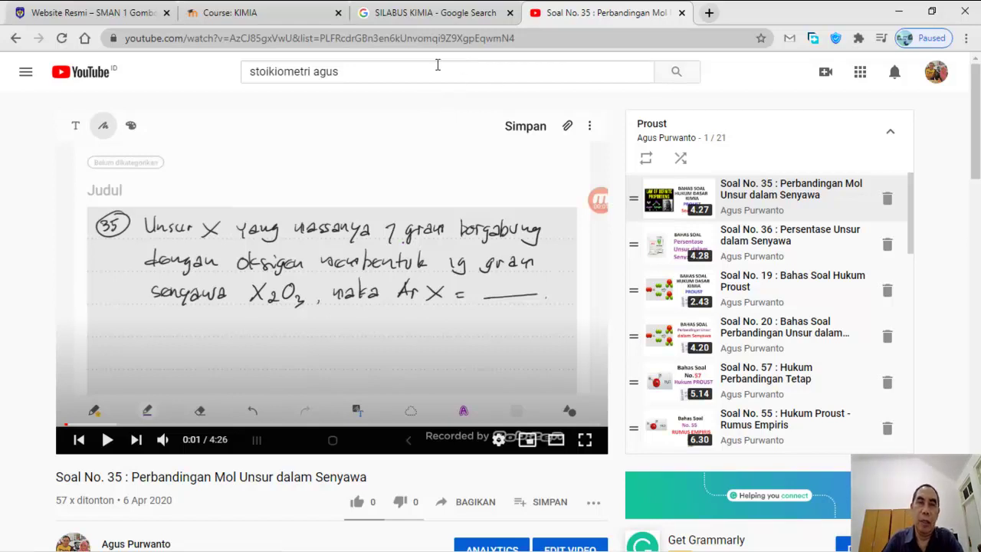
# Back on the KIMIA course, add a URL resource to the KOMPETENSI DASAR 3.1 section
pyautogui.click(249, 17)
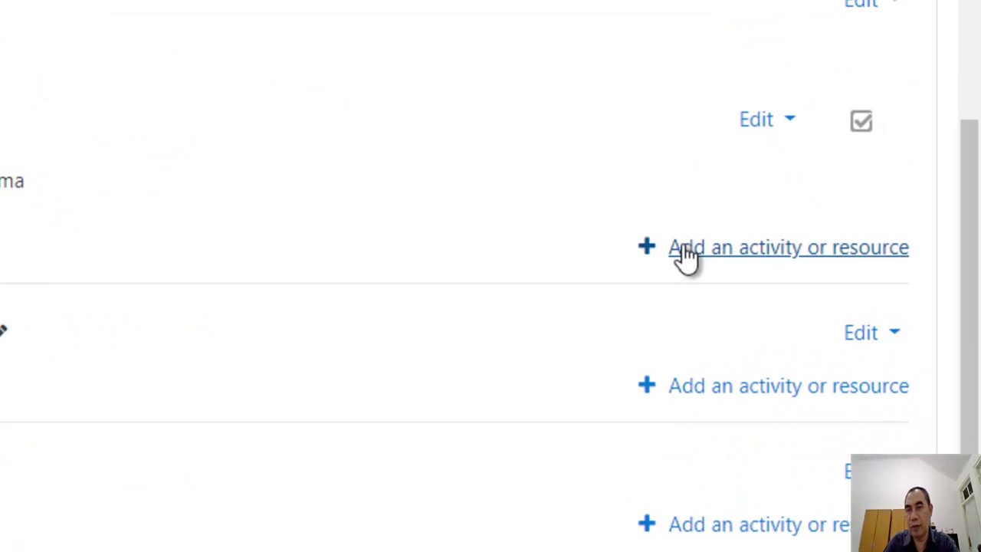
pyautogui.click(686, 257)
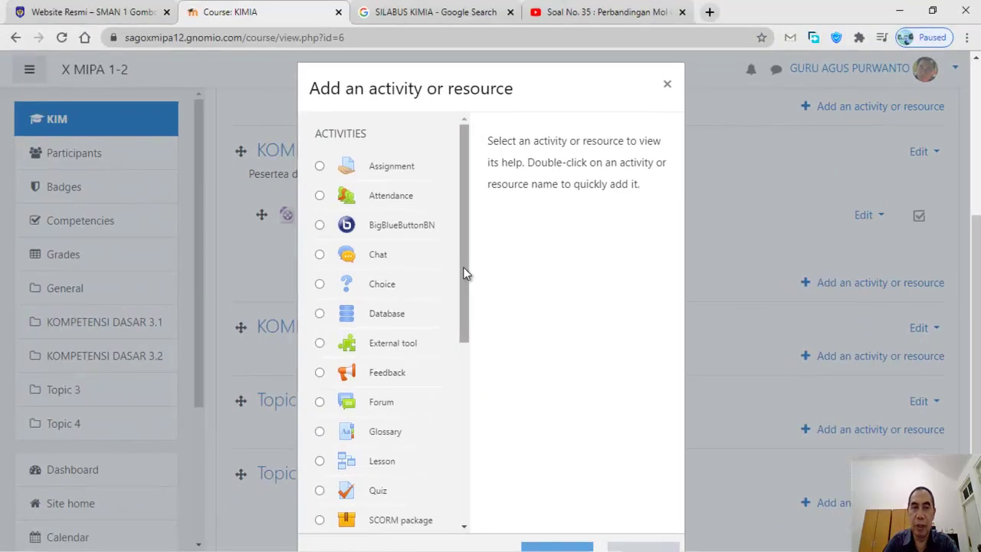
pyautogui.moveTo(463, 273); pyautogui.dragTo(471, 476)
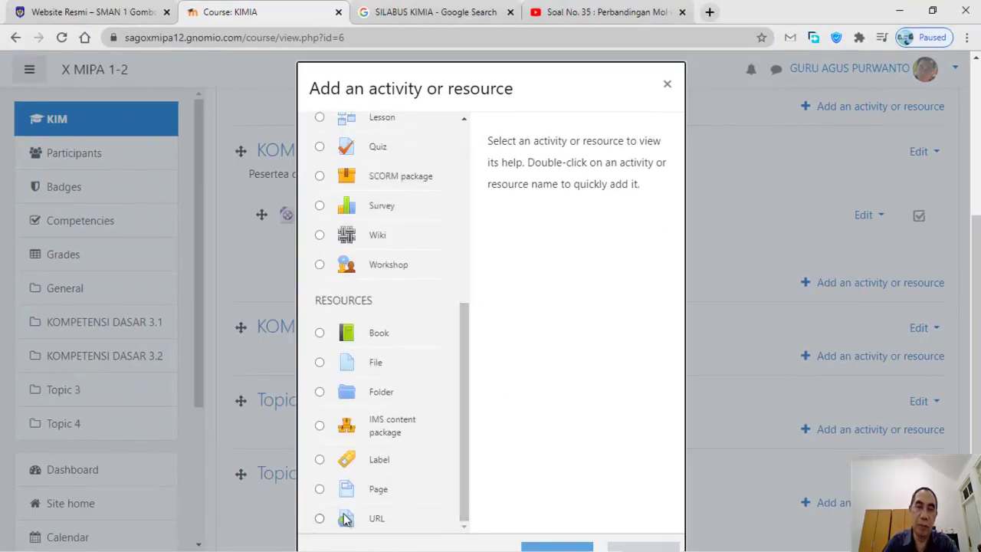
pyautogui.click(376, 520)
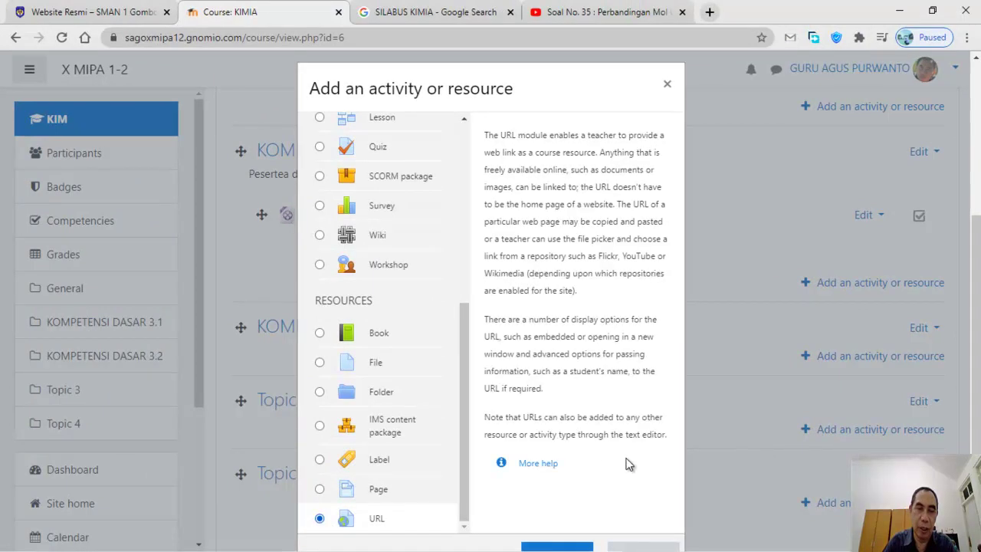
pyautogui.scroll(-2, 605, 469)
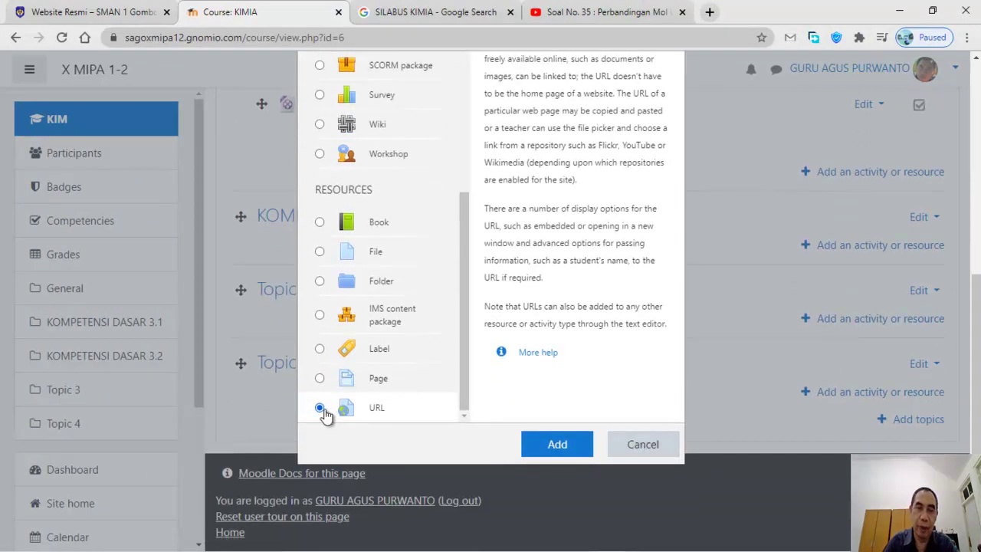
pyautogui.click(555, 445)
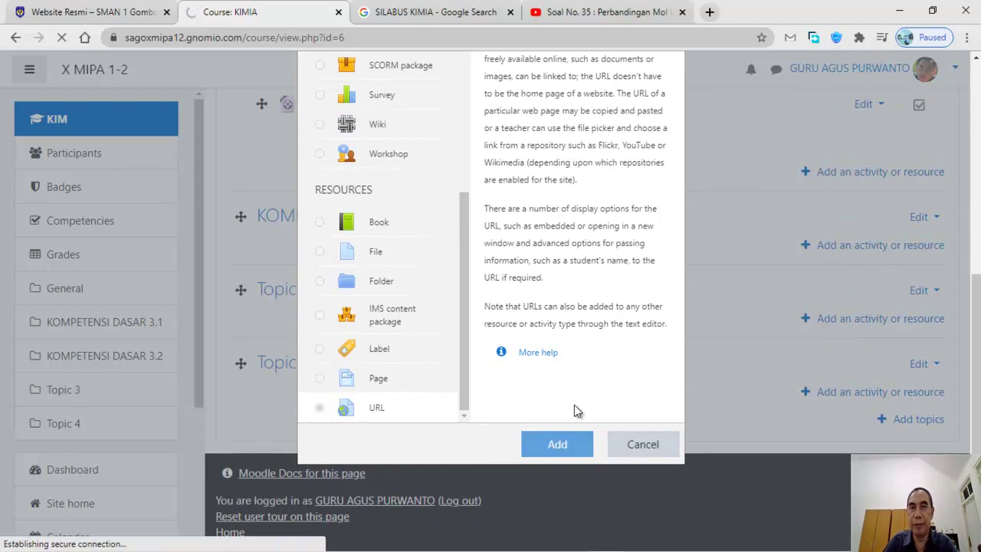
pyautogui.scroll(-2, 551, 329)
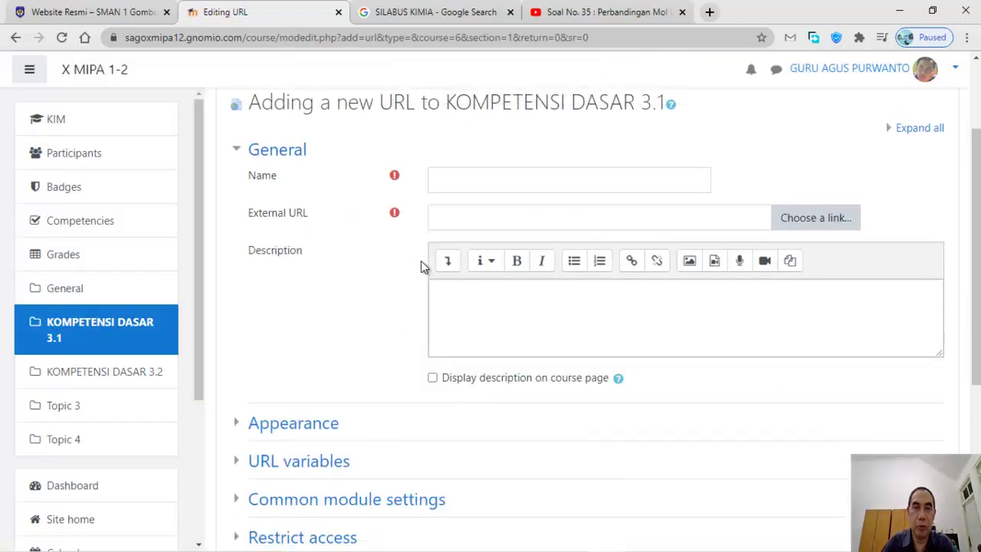
# Name the URL resource 'Video Kimia 2' and go to the YouTube video tab for its link
pyautogui.click(490, 182)
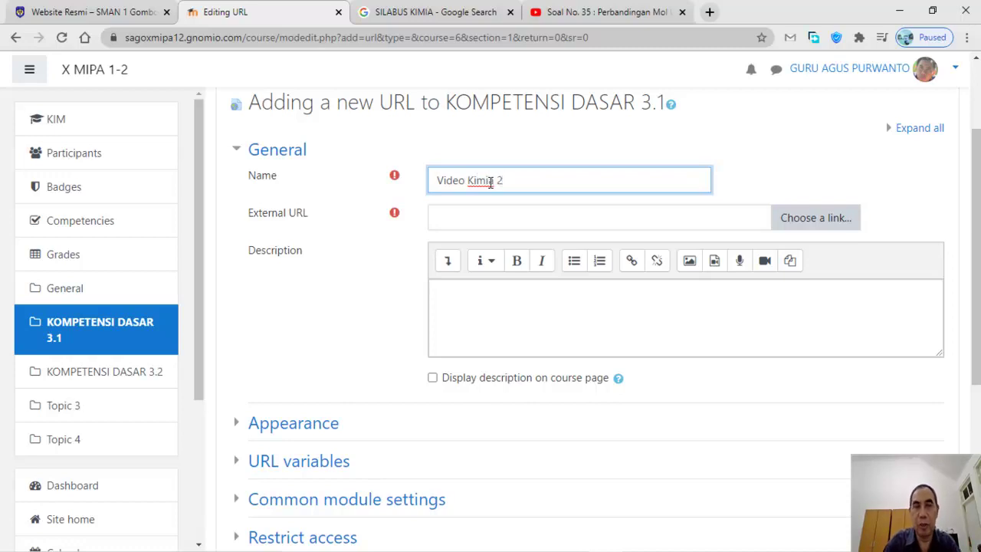
pyautogui.click(473, 219)
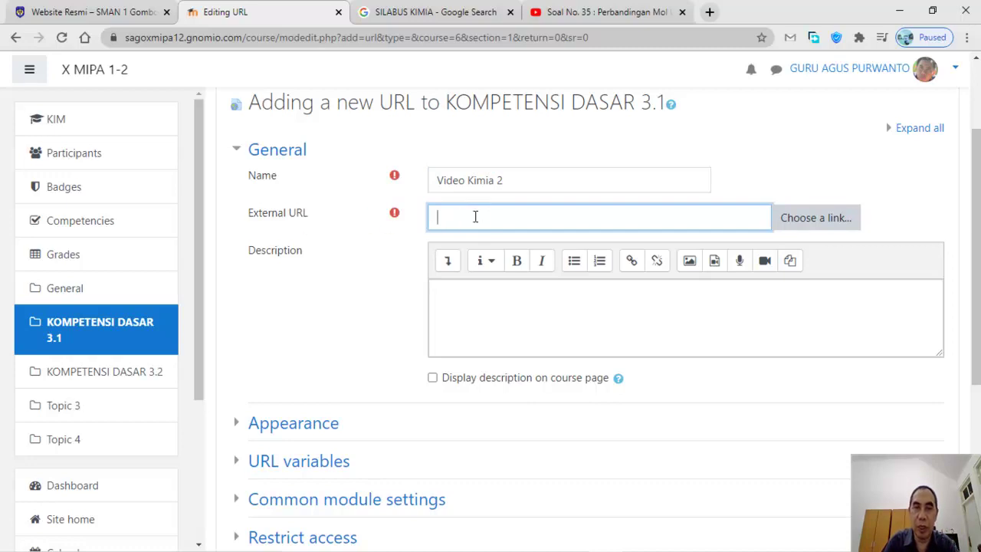
pyautogui.click(606, 15)
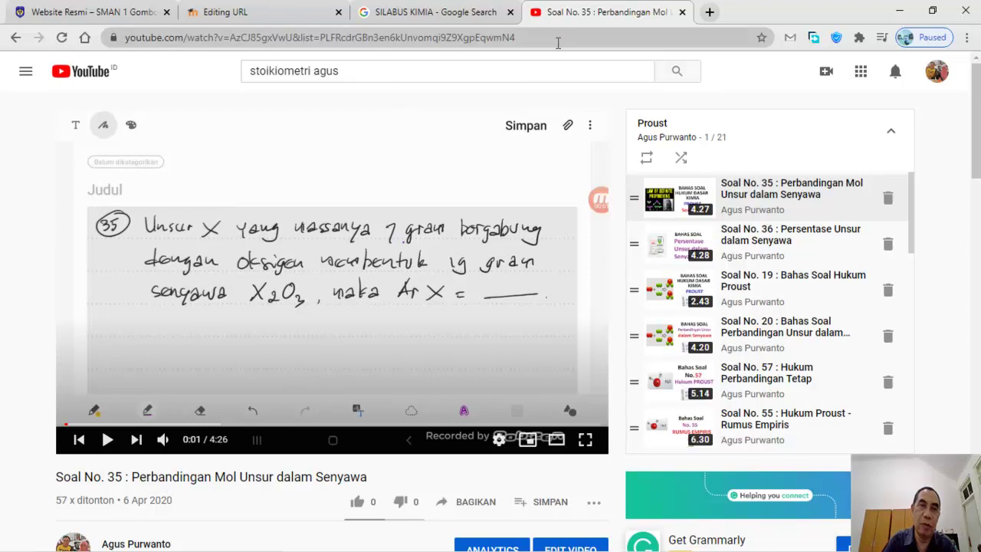
# Copy the Soal No. 35 video's full YouTube address and return to Moodle's External URL field
pyautogui.moveTo(555, 37); pyautogui.dragTo(184, 35)
pyautogui.click(626, 43)
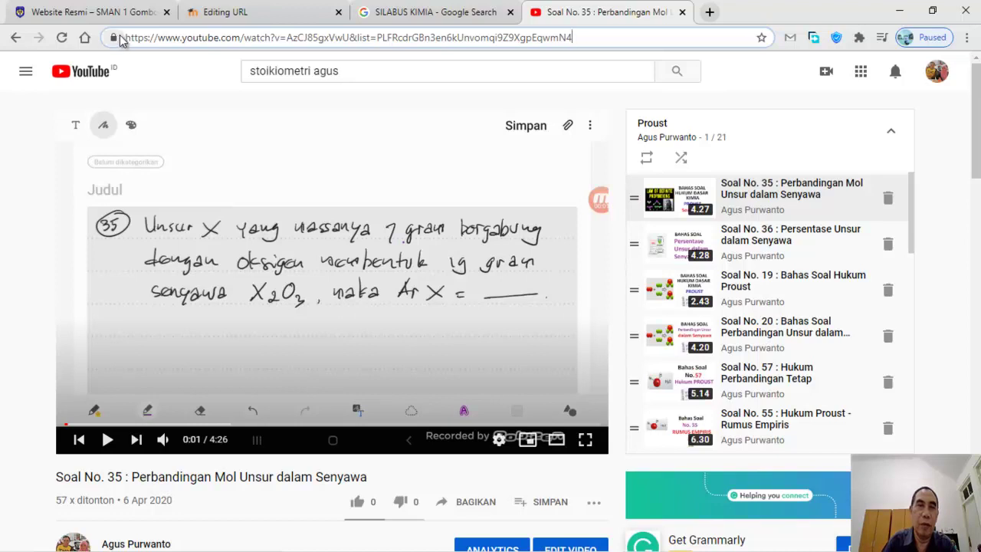
pyautogui.moveTo(127, 36); pyautogui.dragTo(575, 42)
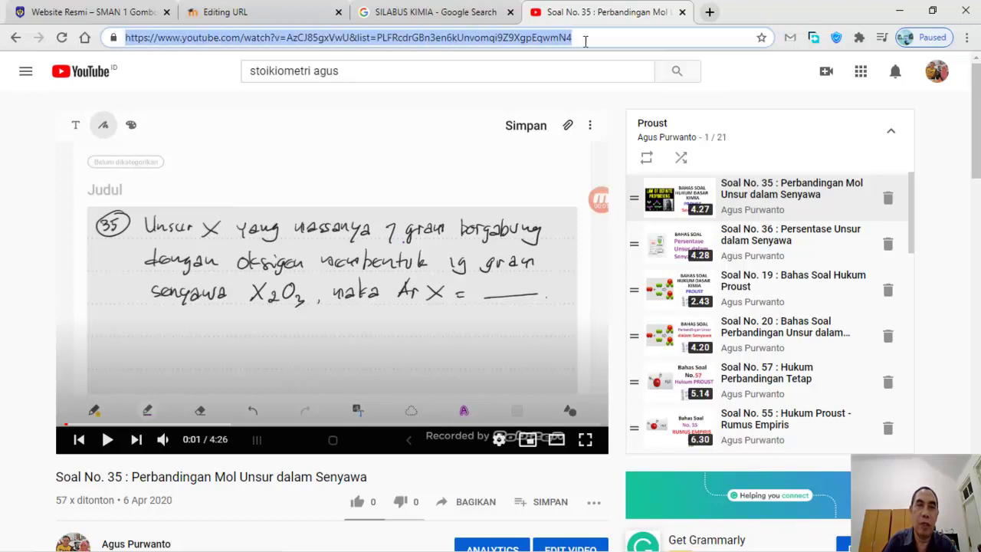
pyautogui.rightClick(536, 39)
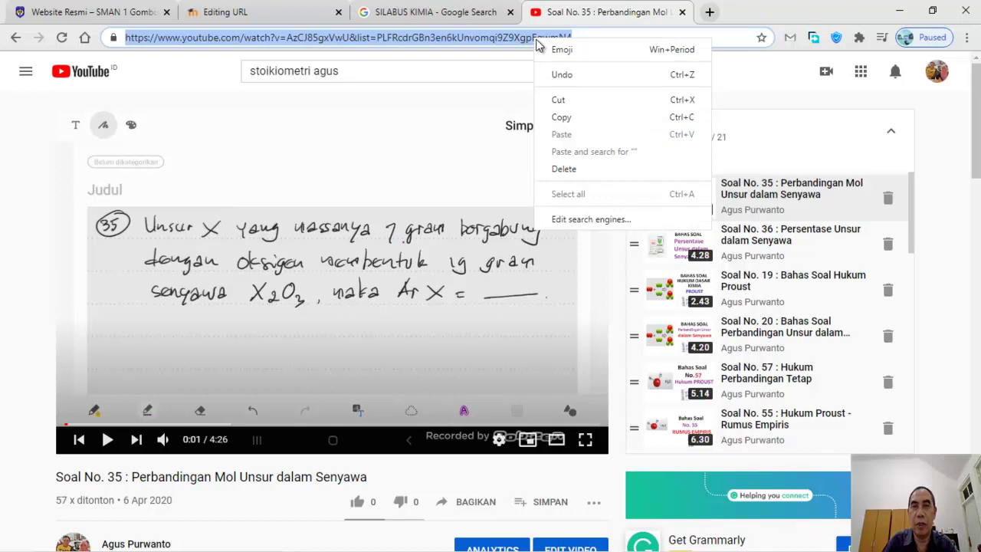
pyautogui.click(564, 118)
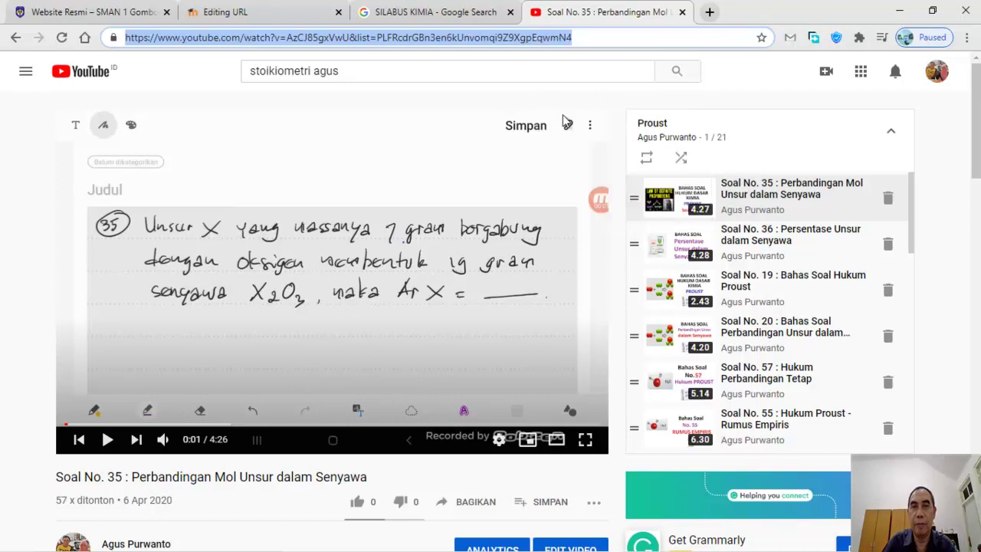
pyautogui.click(269, 15)
pyautogui.click(471, 217)
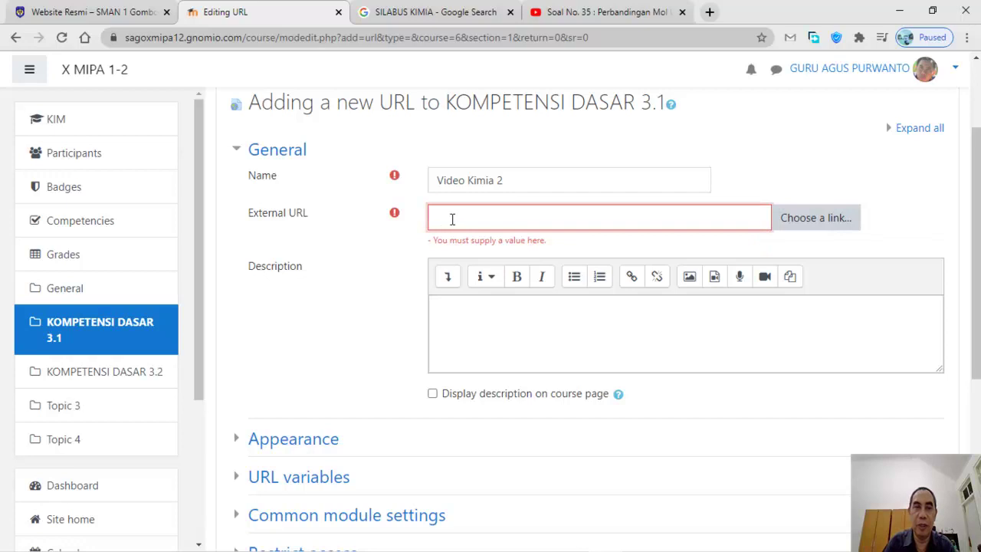
# Paste the copied YouTube address into the External URL field
pyautogui.rightClick(452, 220)
pyautogui.click(485, 332)
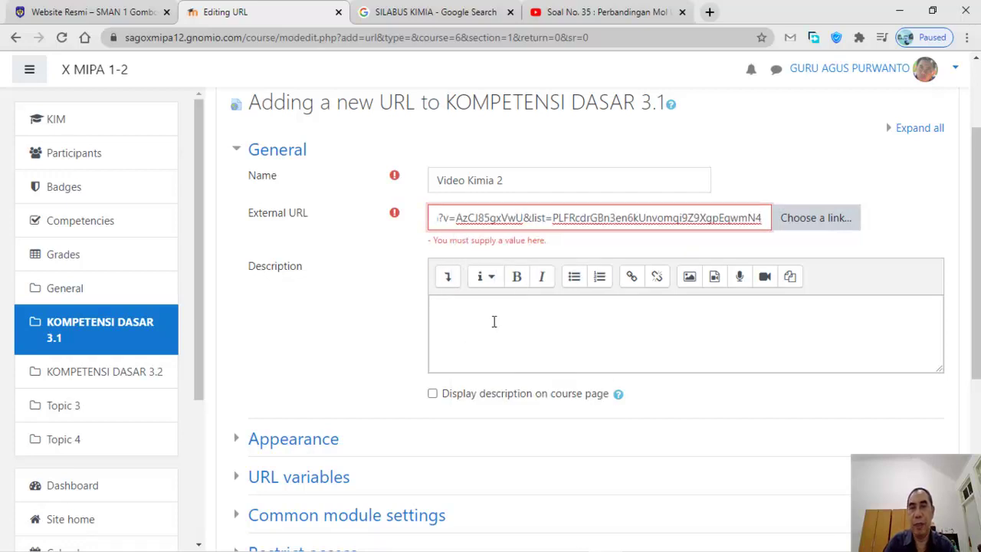
pyautogui.click(493, 322)
pyautogui.scroll(-2, 527, 300)
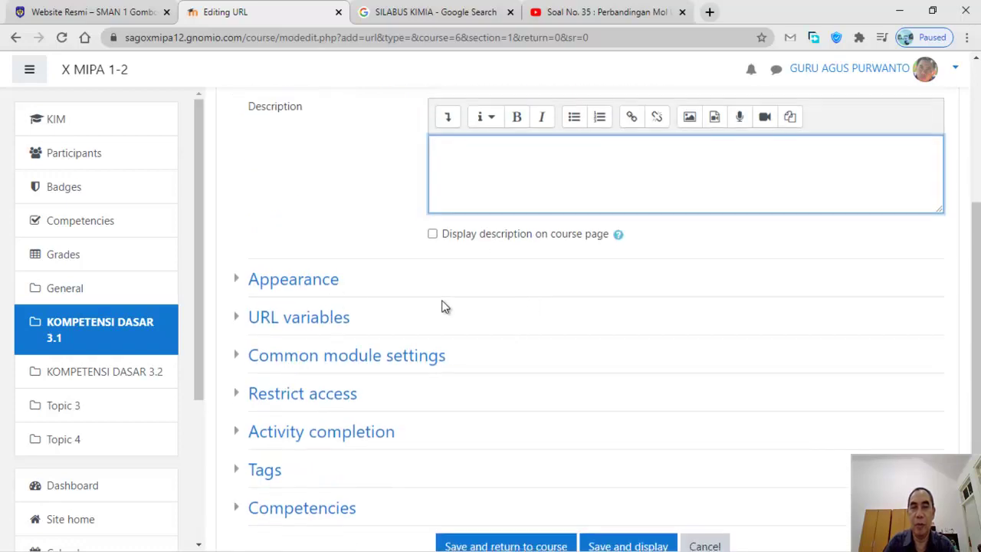
# Set the URL's Appearance display to Embed, then save and return to the course
pyautogui.click(314, 283)
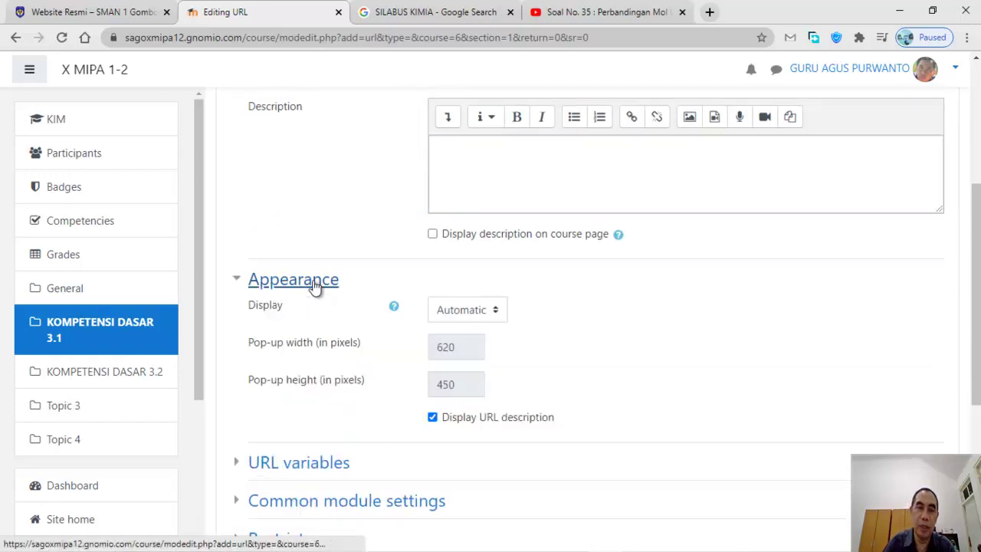
pyautogui.click(498, 311)
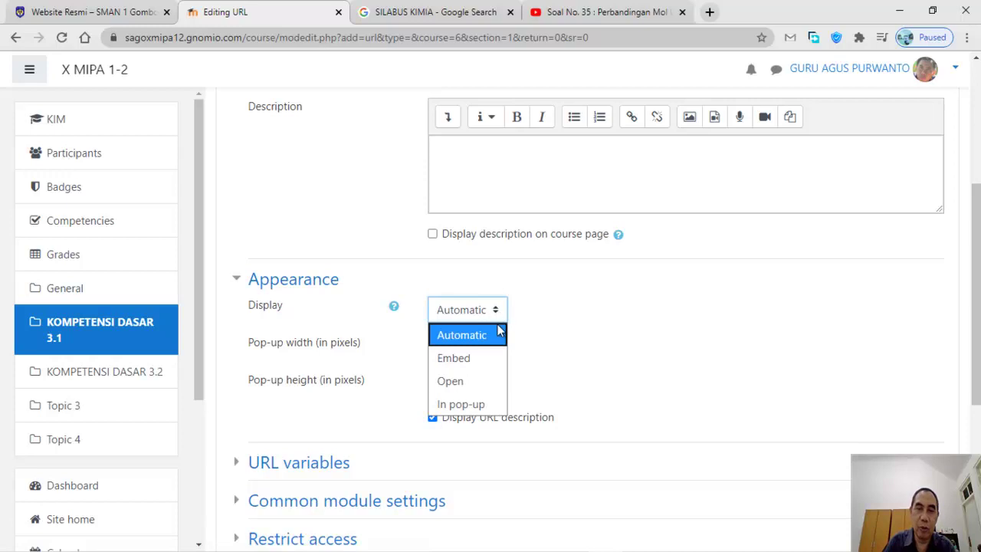
pyautogui.click(470, 359)
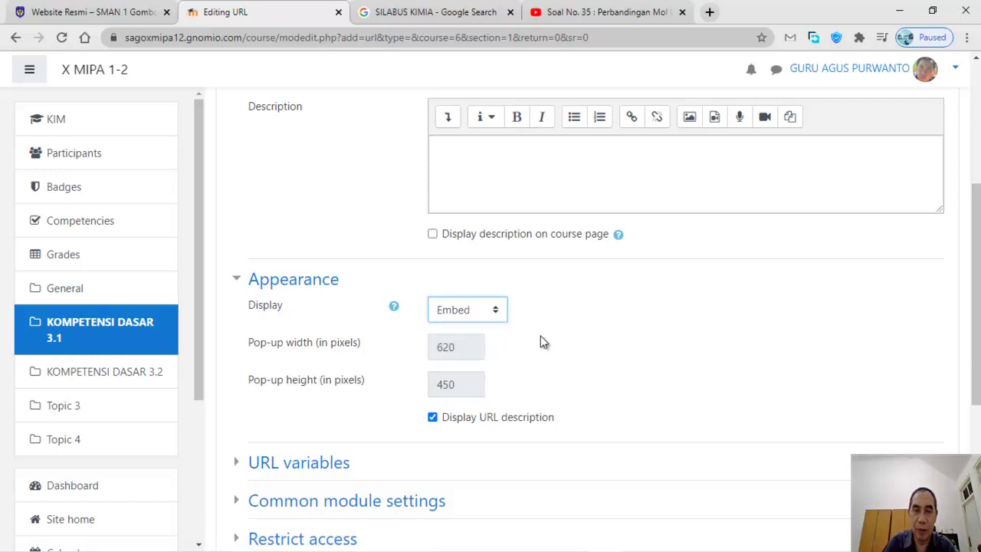
pyautogui.scroll(-3, 541, 341)
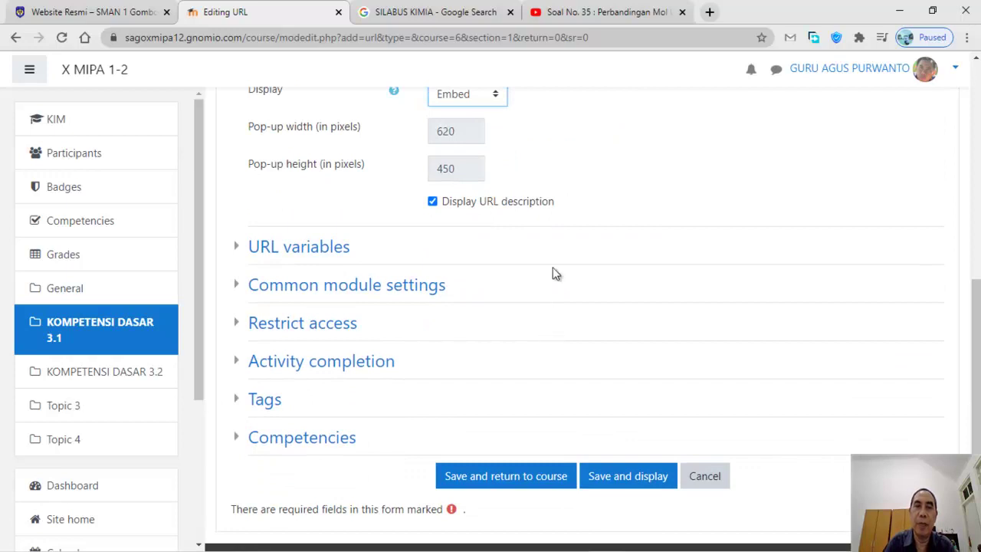
pyautogui.scroll(-2, 549, 289)
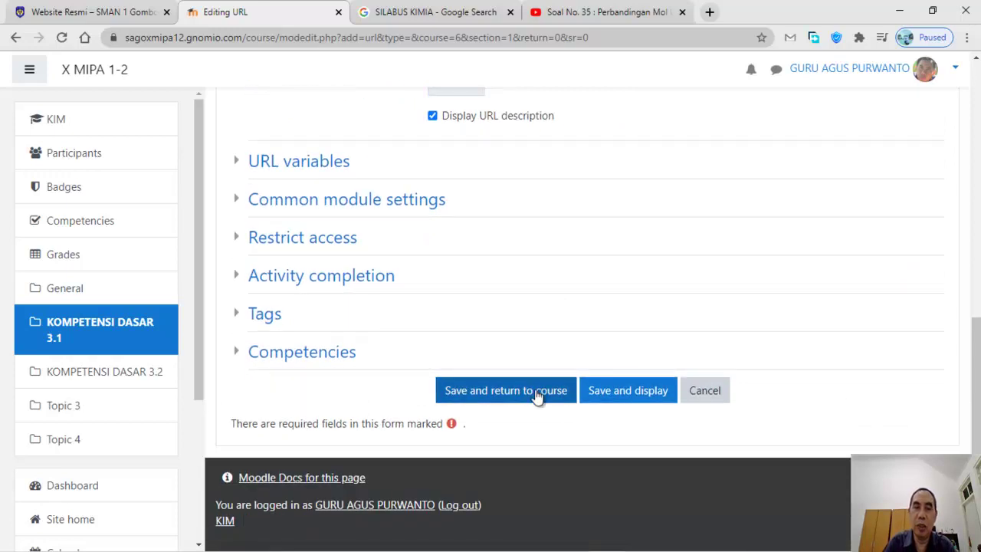
pyautogui.click(540, 393)
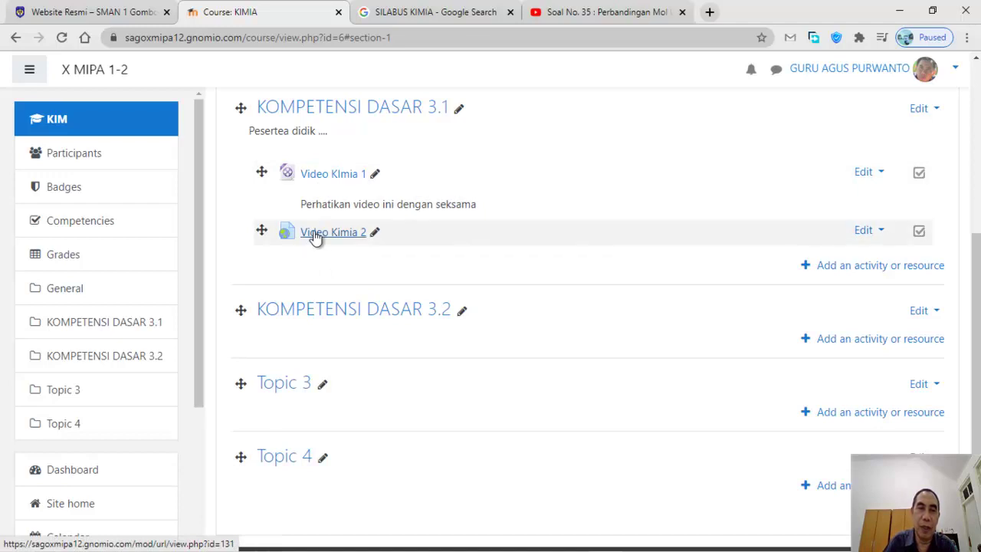
# Open Video Kimia 2, play the embedded Soal No. 35 video, then pause it
pyautogui.click(322, 234)
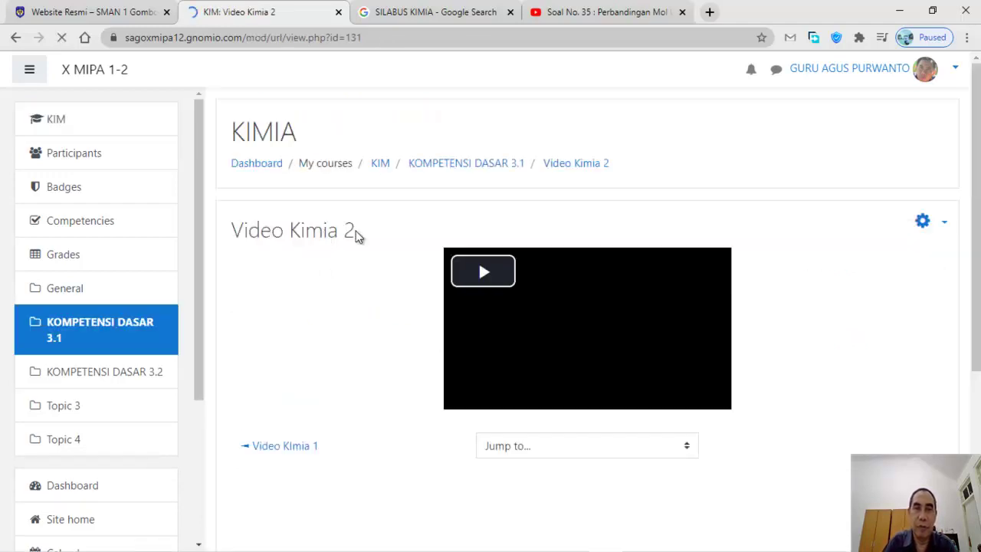
pyautogui.scroll(-1, 560, 222)
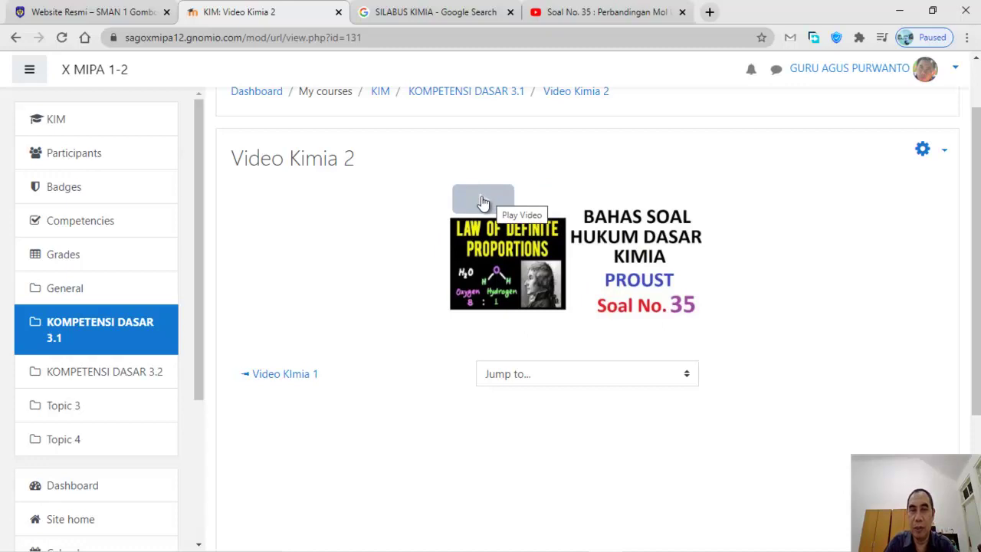
pyautogui.click(483, 201)
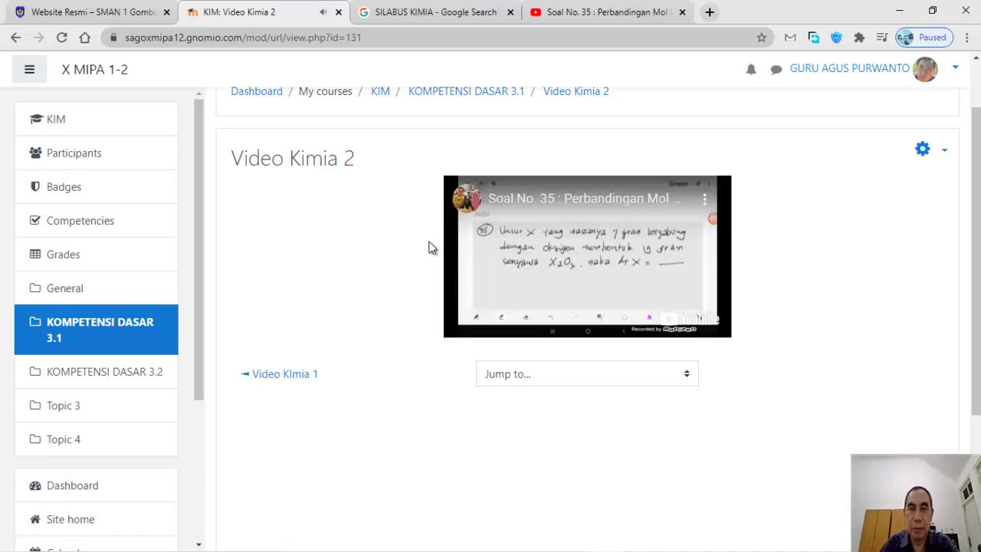
pyautogui.moveTo(458, 263)
pyautogui.click(457, 327)
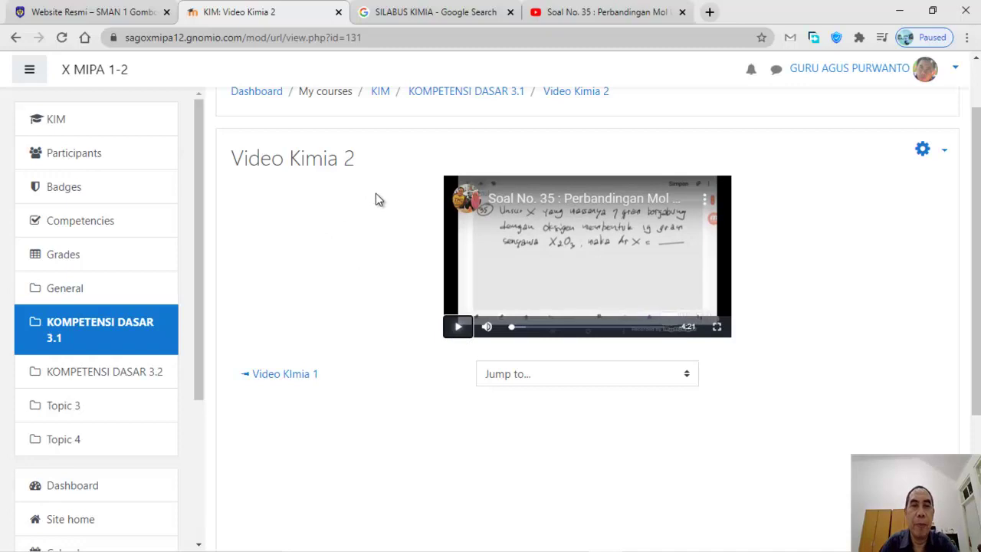
pyautogui.scroll(1, 399, 150)
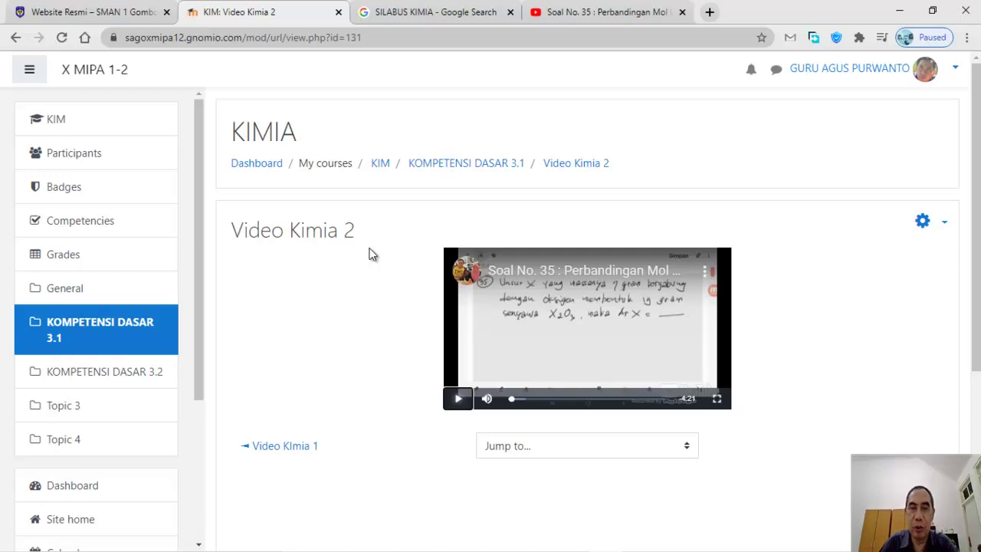
# Return to the KIM course page and choose File from the resource chooser under KOMPETENSI DASAR 3.1
pyautogui.click(382, 166)
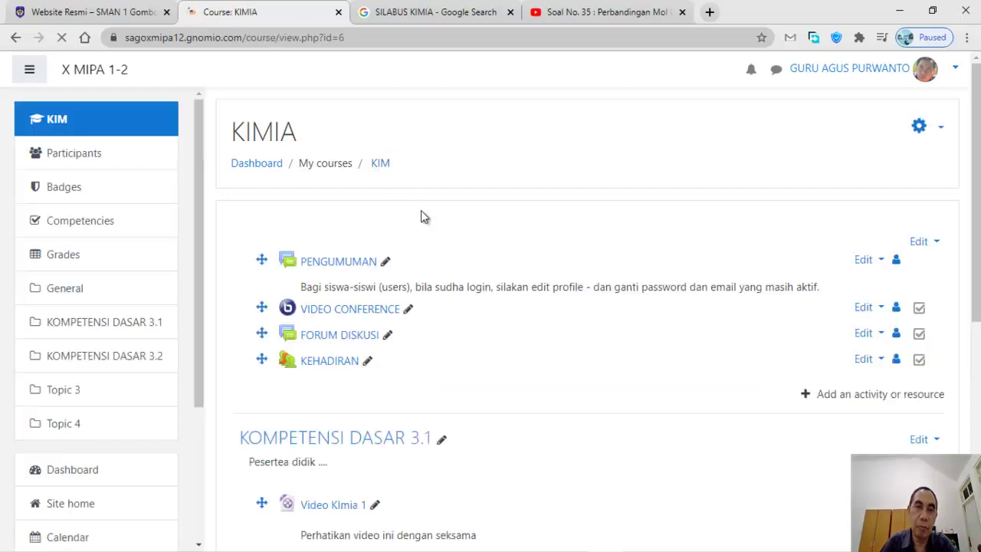
pyautogui.scroll(-3, 498, 199)
pyautogui.scroll(-2, 498, 201)
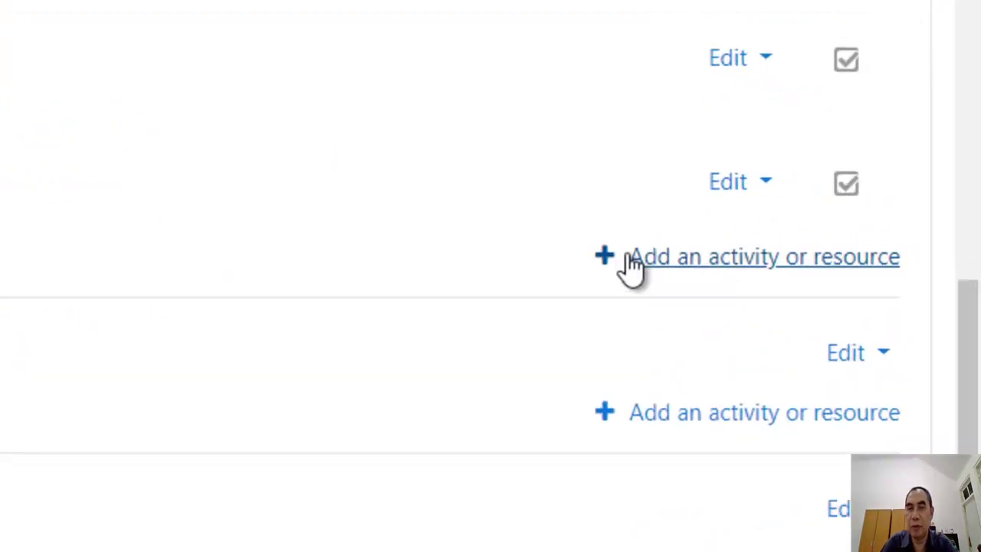
pyautogui.click(630, 261)
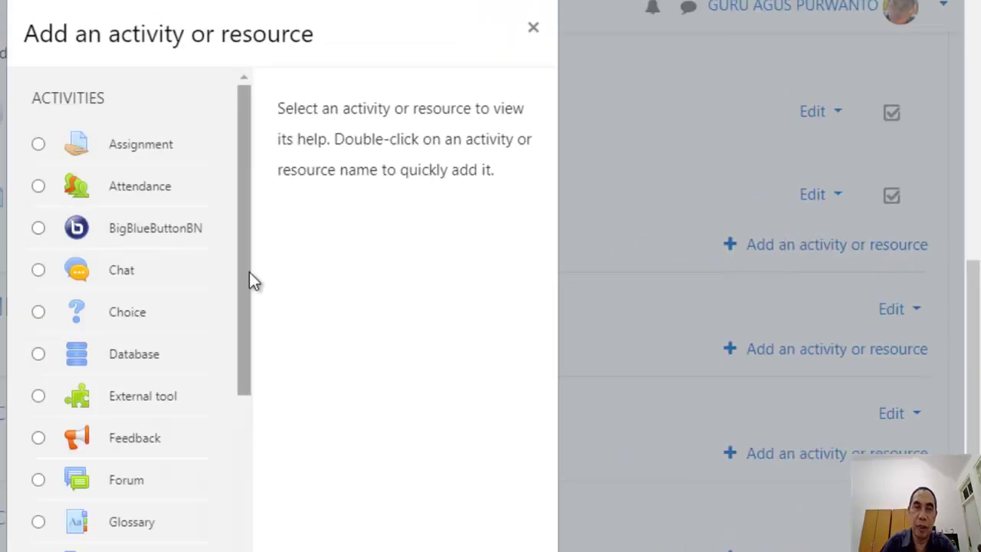
pyautogui.scroll(-3, 458, 306)
pyautogui.scroll(-3, 472, 389)
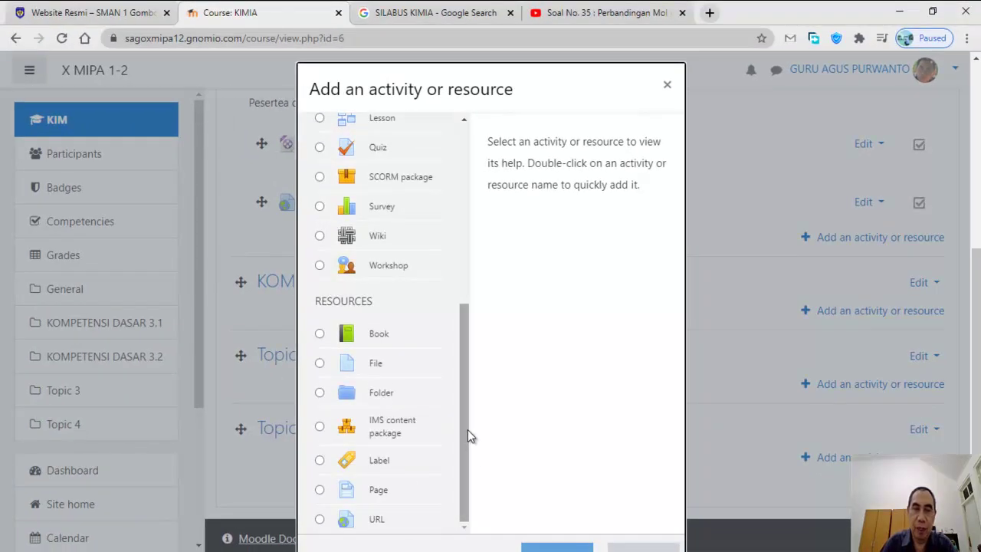
pyautogui.scroll(1, 467, 425)
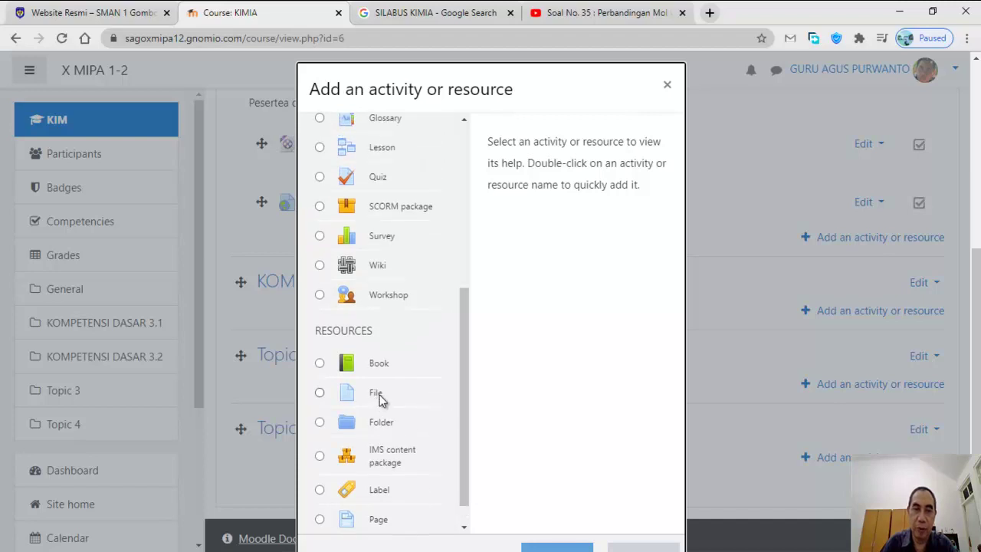
pyautogui.click(375, 393)
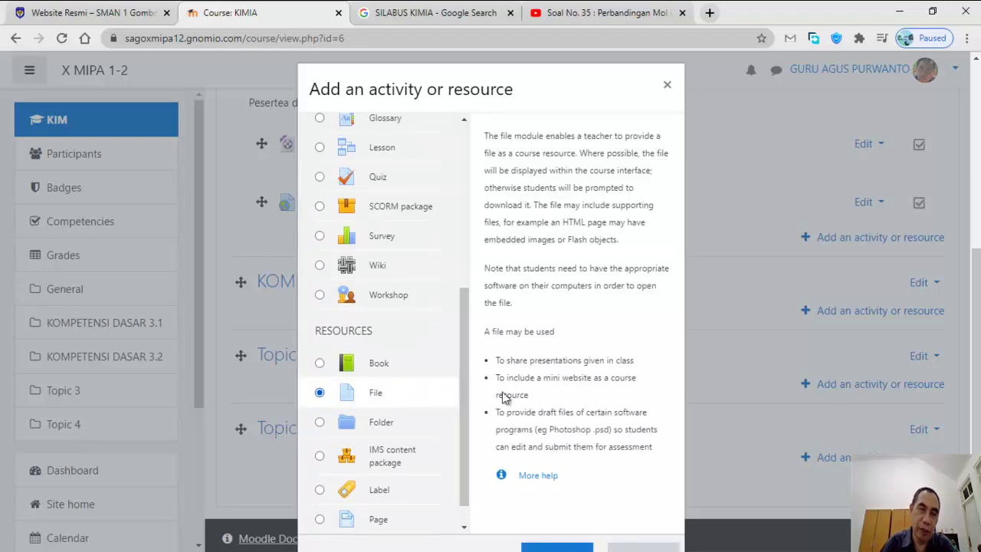
pyautogui.click(549, 491)
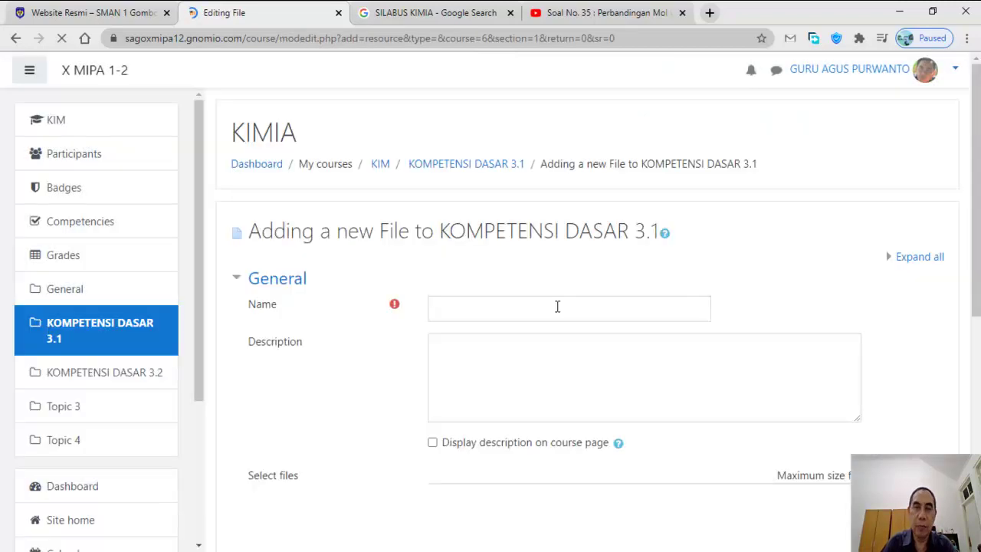
# Name the file 'Soal Kimia 1', describe it 'Mohon dikerjakan untuk latihan', and display the description on the course page
pyautogui.click(557, 307)
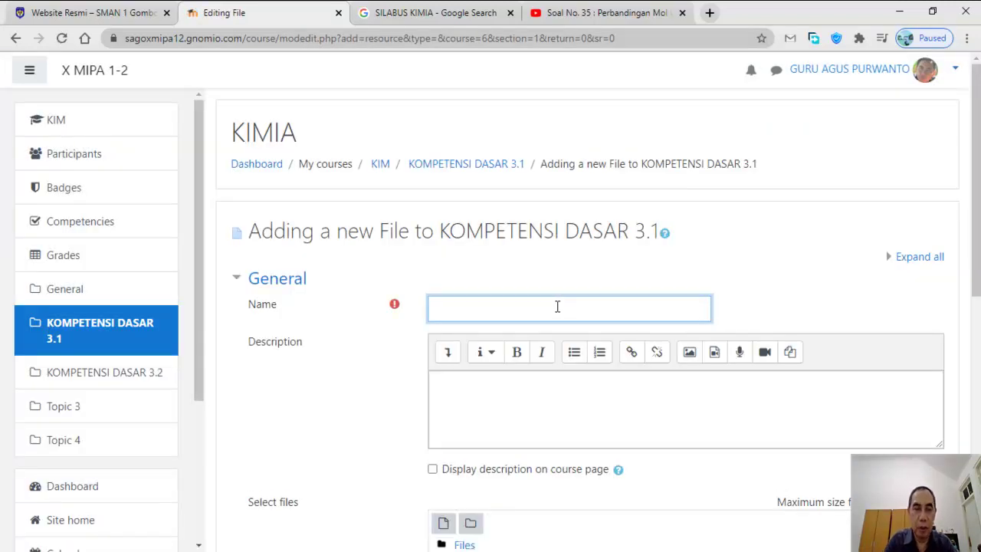
pyautogui.write('Soal Kimia 1')
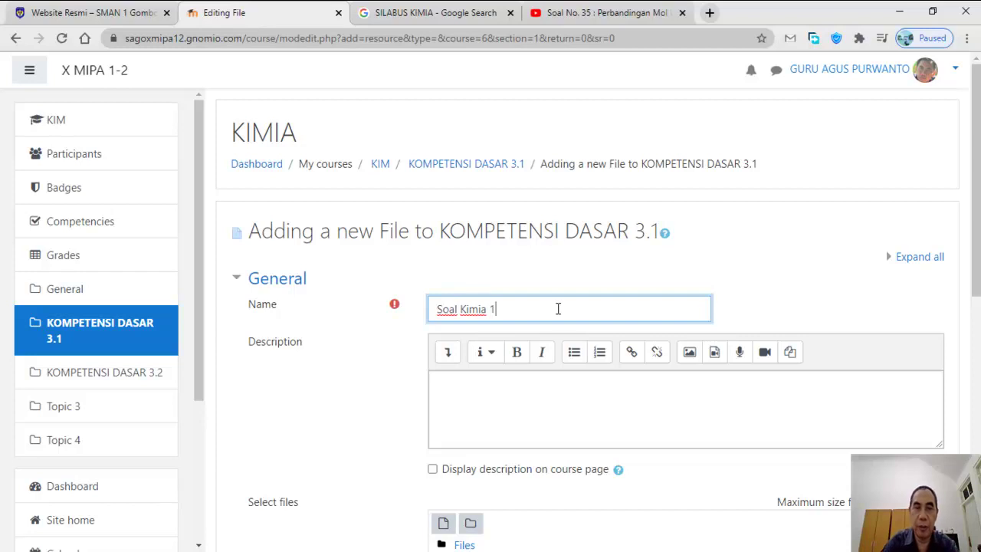
pyautogui.click(546, 382)
pyautogui.scroll(-2, 545, 383)
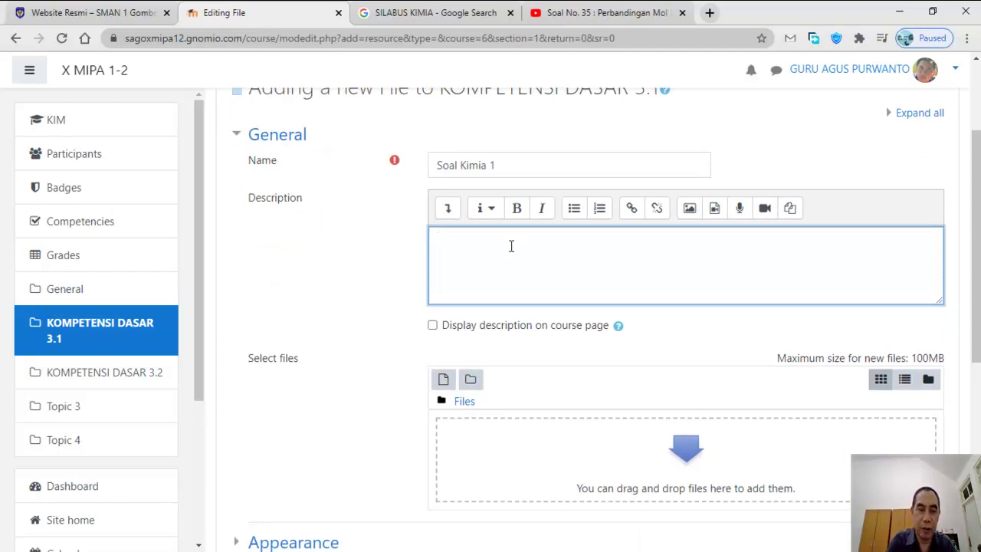
pyautogui.write('bi')
pyautogui.press('BackSpace')
pyautogui.press('BackSpace')
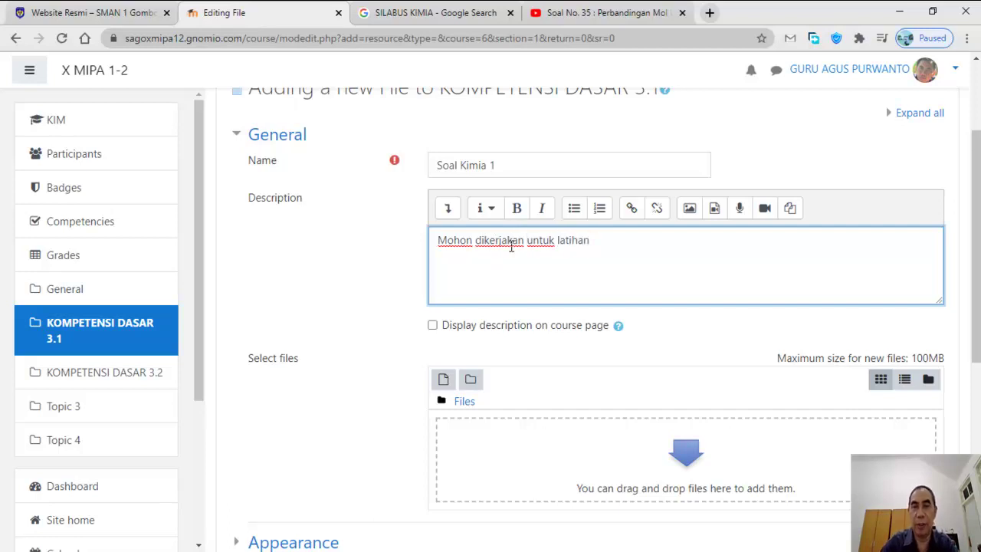
pyautogui.click(433, 326)
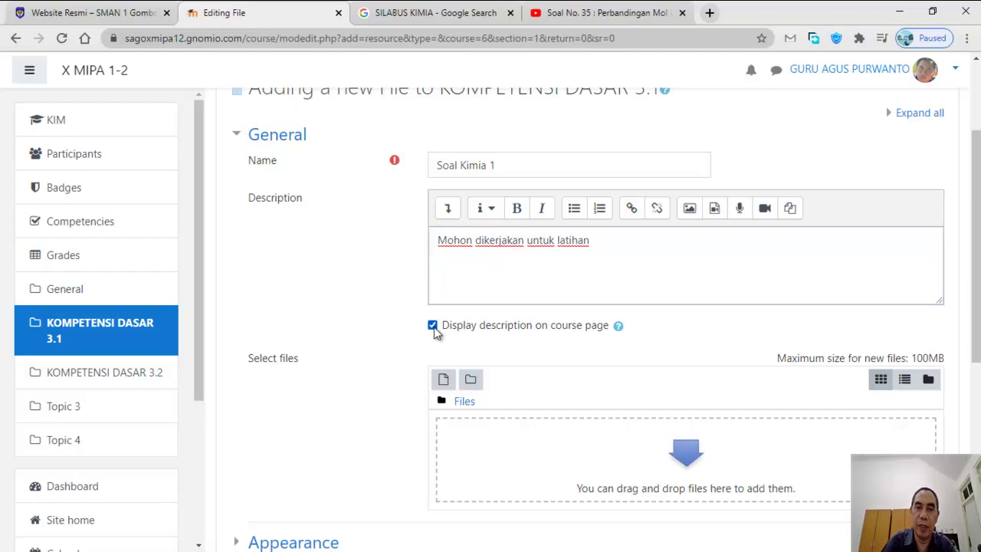
pyautogui.scroll(-2, 539, 312)
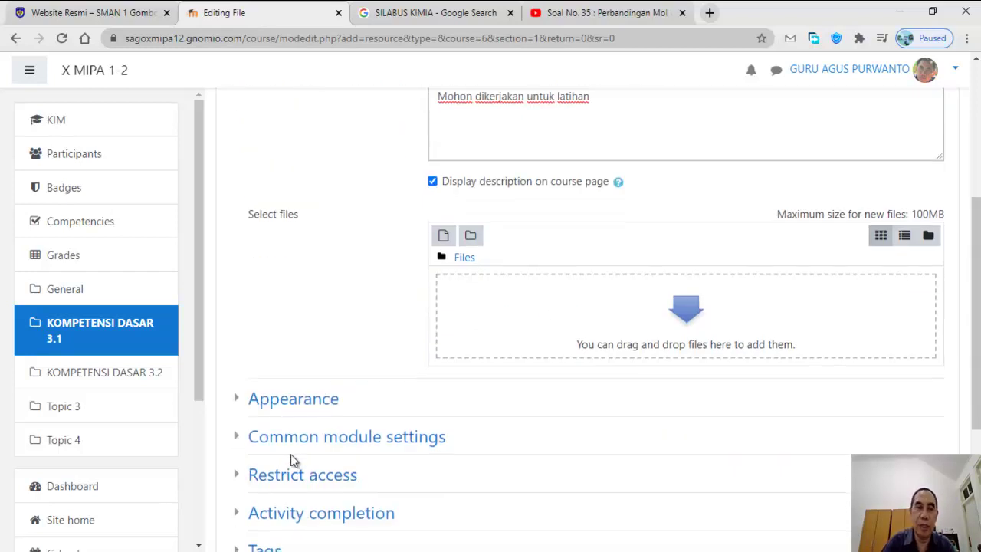
# Search drive E: for 'soal kimia.doc' and select Soal TUC Kab 2019 Ke-2 KIMIA-cetak.docx
pyautogui.click(367, 541)
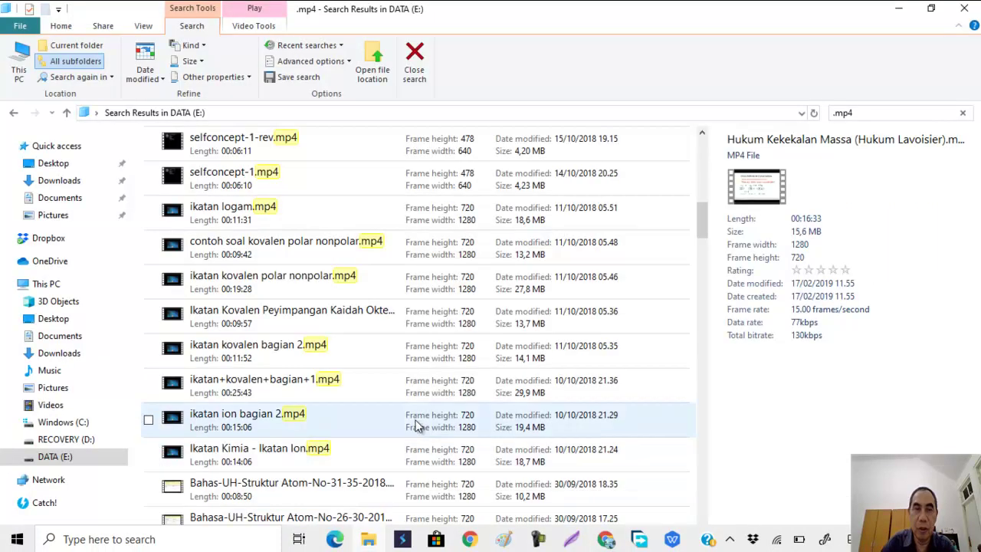
pyautogui.click(882, 109)
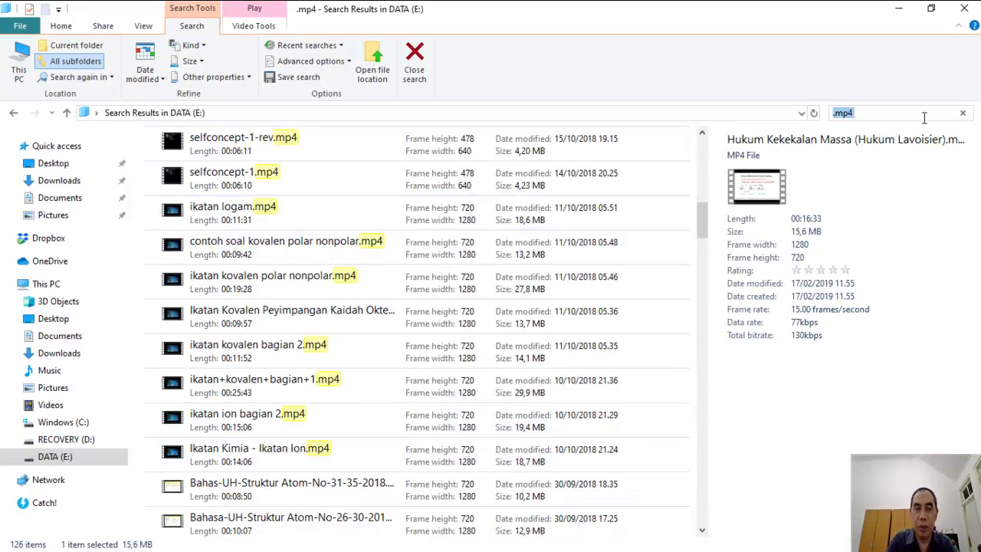
pyautogui.write('soal')
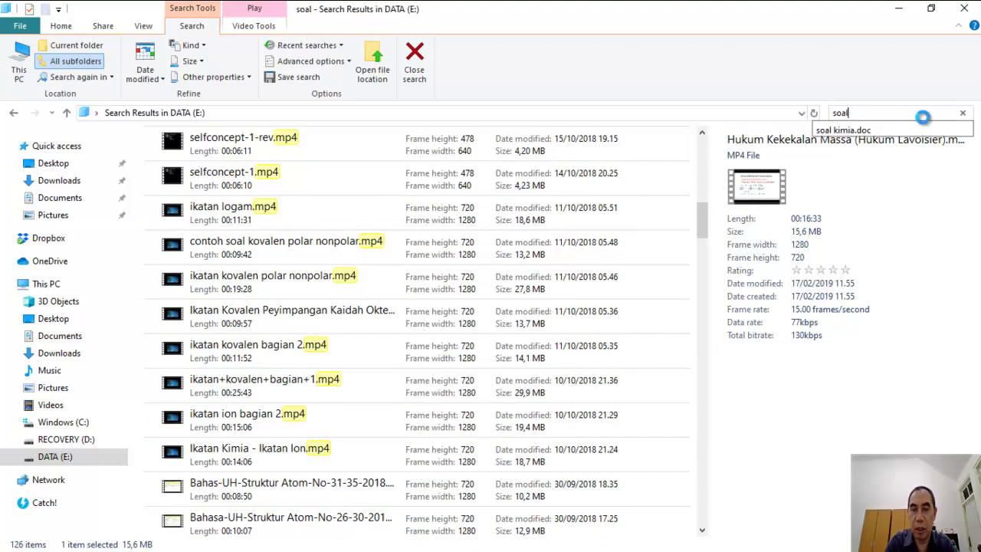
pyautogui.write(' kimia.doc')
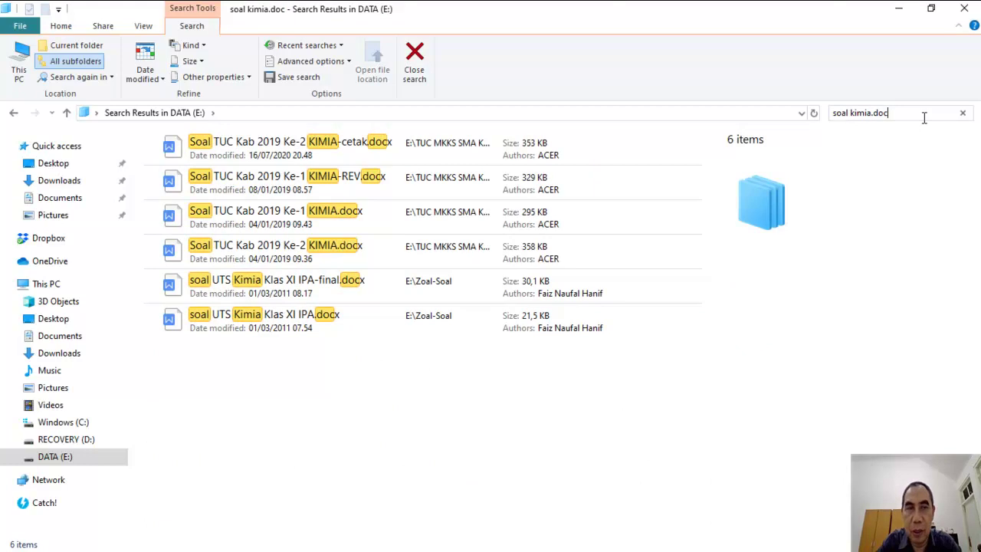
pyautogui.press('Return')
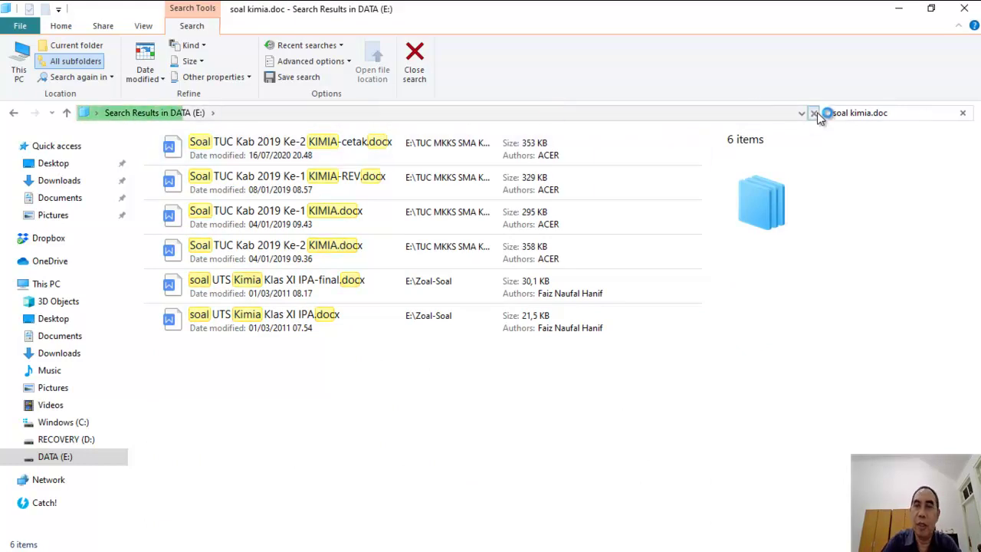
pyautogui.click(316, 151)
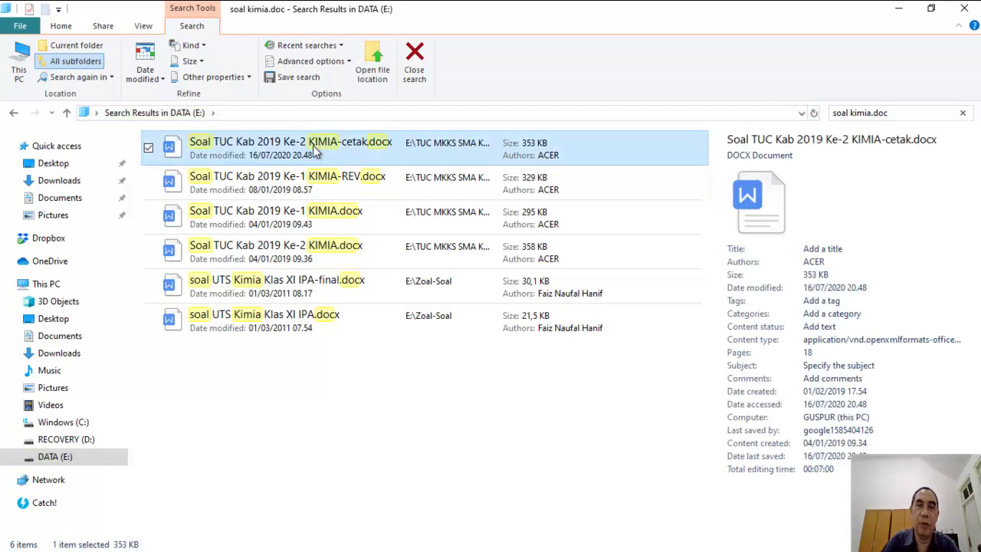
# Open Soal TUC Kab 2019 Ke-2 KIMIA-cetak.docx in WPS Office and look through it
pyautogui.doubleClick(316, 150)
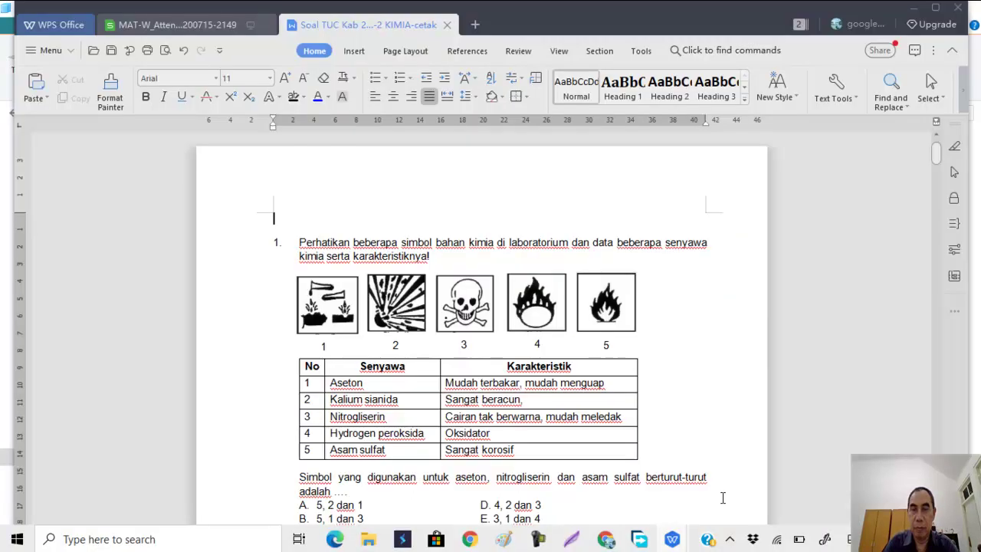
pyautogui.scroll(-5, 402, 194)
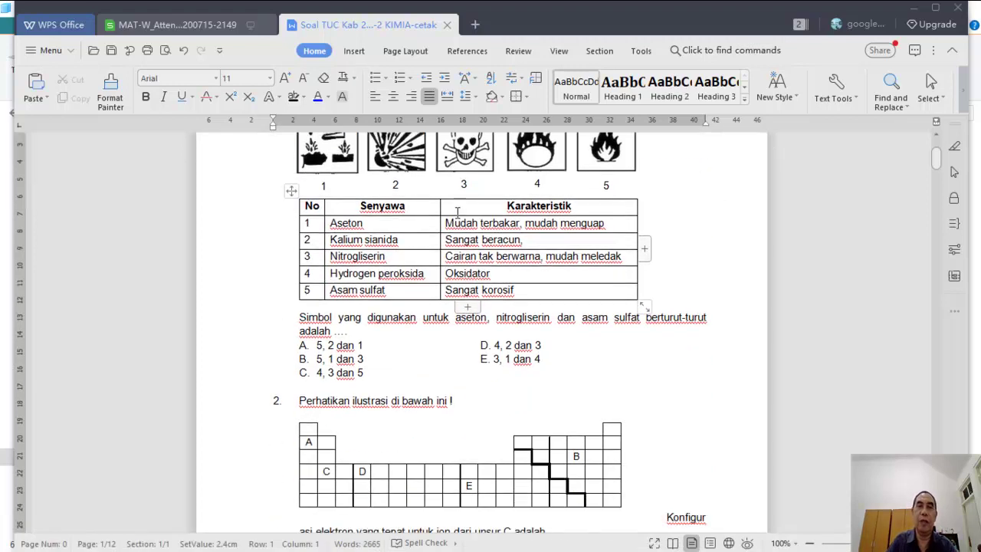
pyautogui.scroll(3, 521, 244)
pyautogui.scroll(3, 521, 244)
pyautogui.scroll(-1, 521, 243)
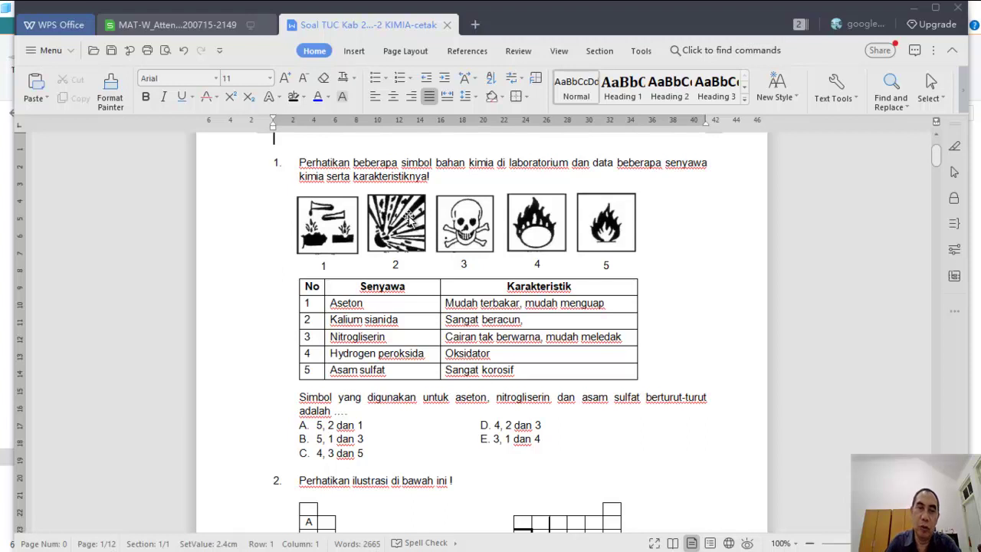
pyautogui.scroll(1, 403, 169)
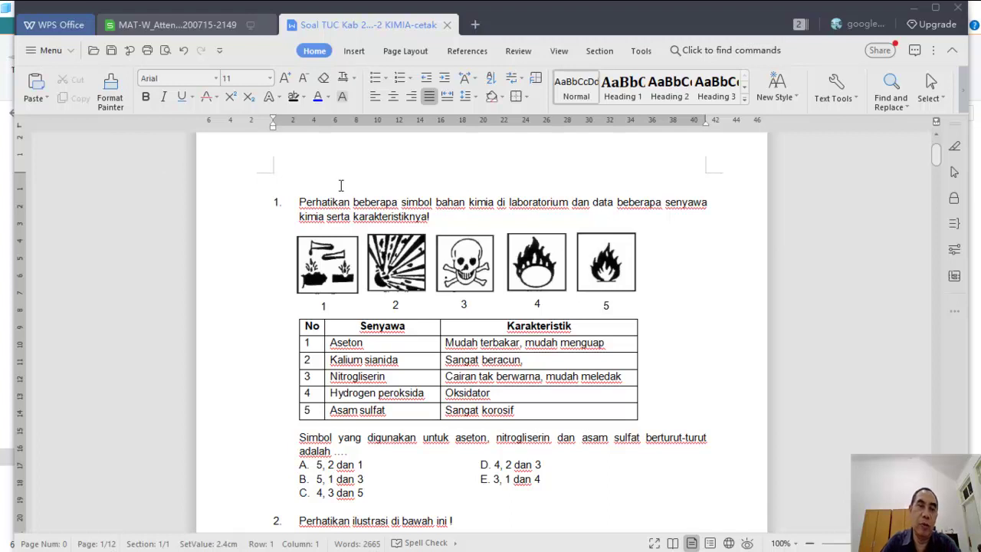
# Save the document as PDF Format (*.pdf) and open the exported 12-page PDF
pyautogui.click(71, 52)
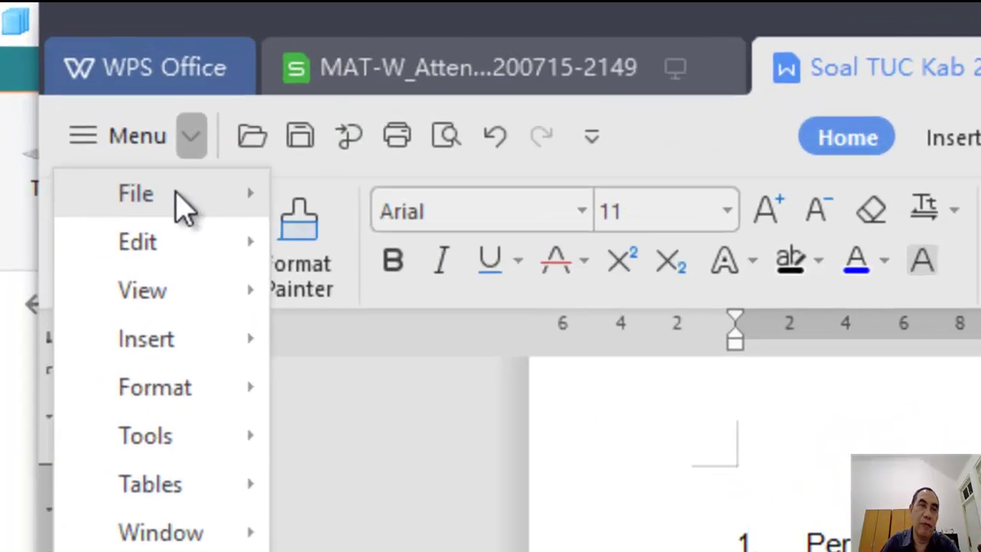
pyautogui.moveTo(66, 75)
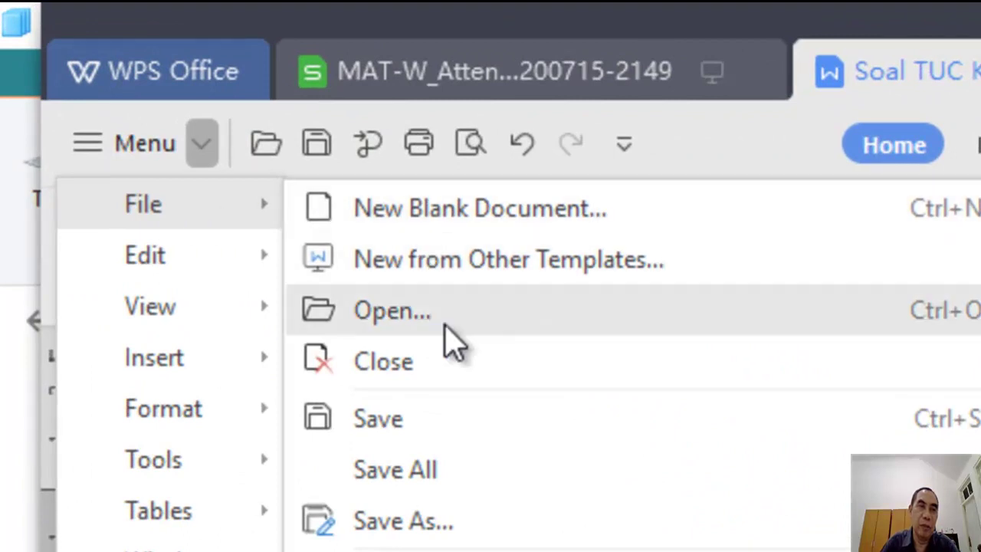
pyautogui.click(421, 522)
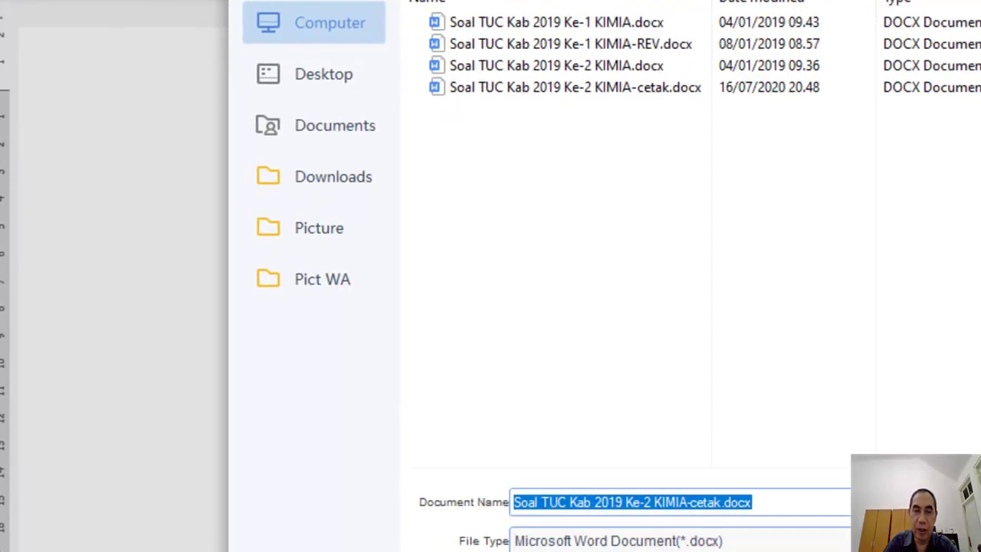
pyautogui.click(956, 551)
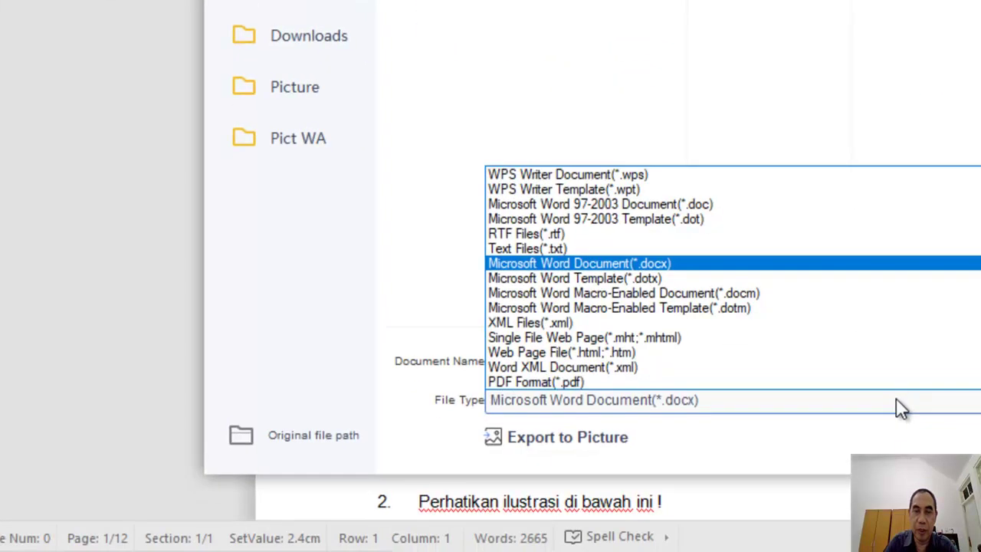
pyautogui.click(564, 382)
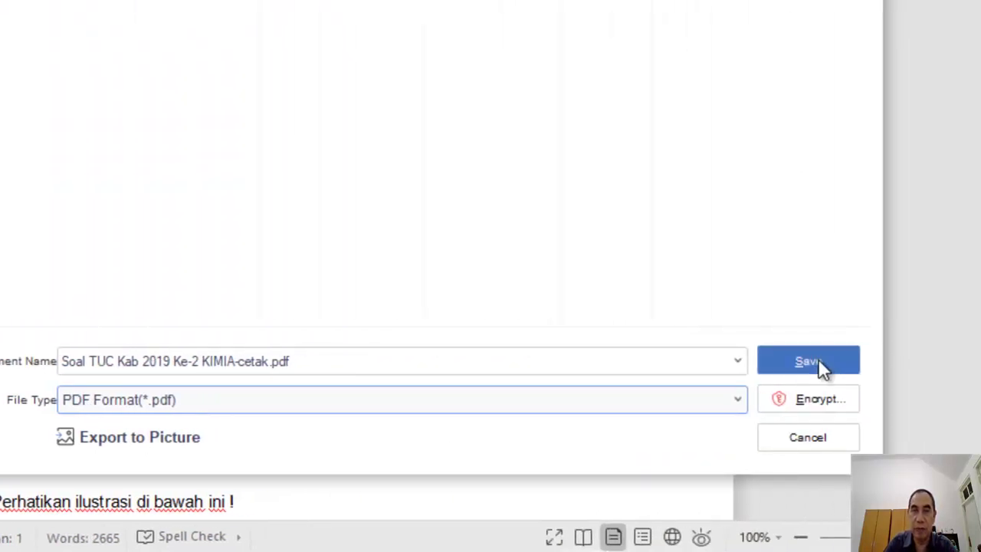
pyautogui.click(818, 358)
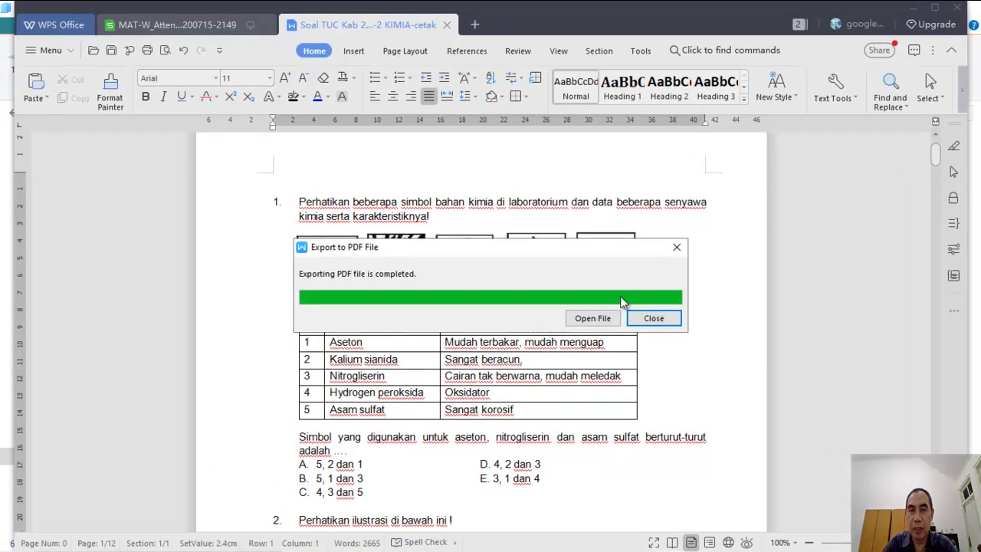
pyautogui.click(581, 318)
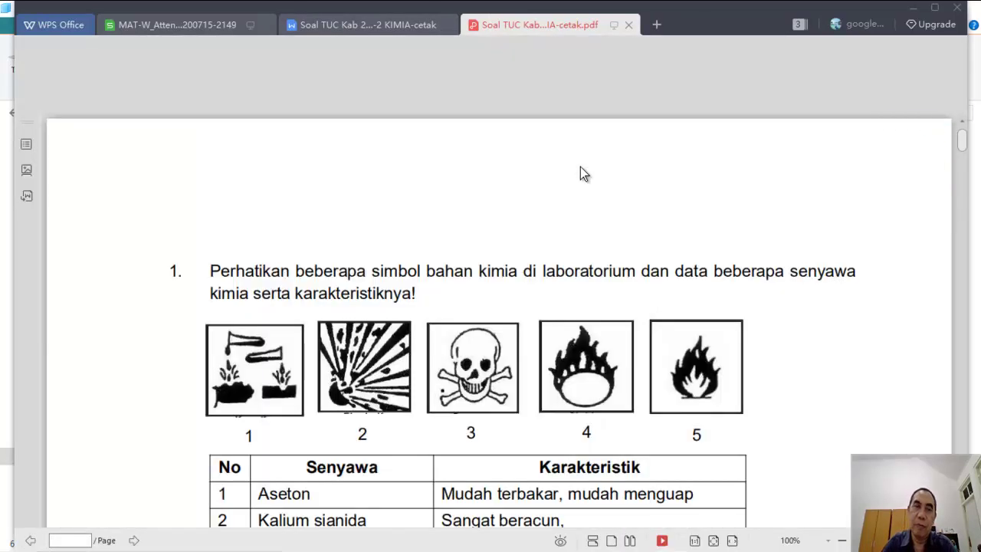
pyautogui.scroll(-6, 679, 229)
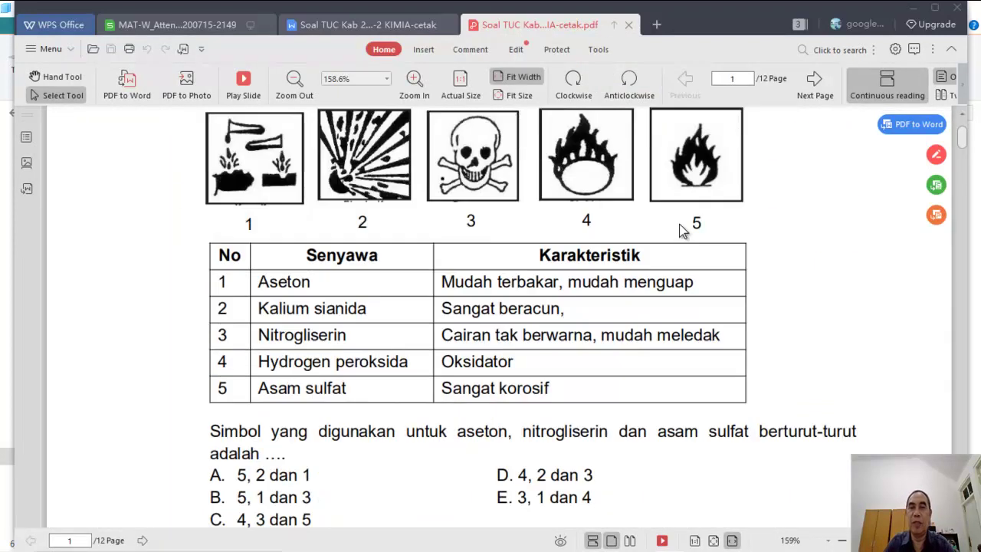
pyautogui.scroll(4, 679, 228)
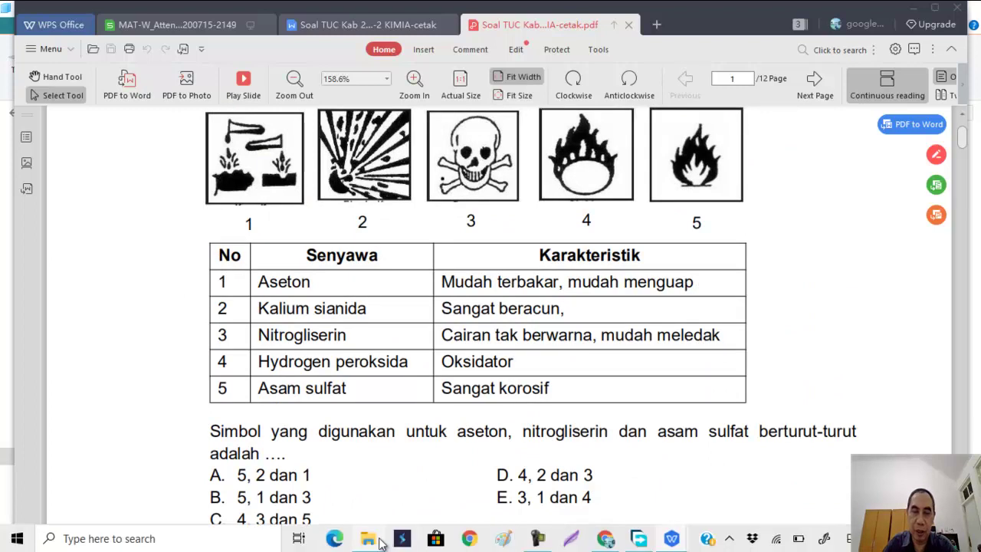
# Search Explorer for 'soal kimia.pdf' and drag the exam PDF into Moodle's file upload area
pyautogui.click(368, 539)
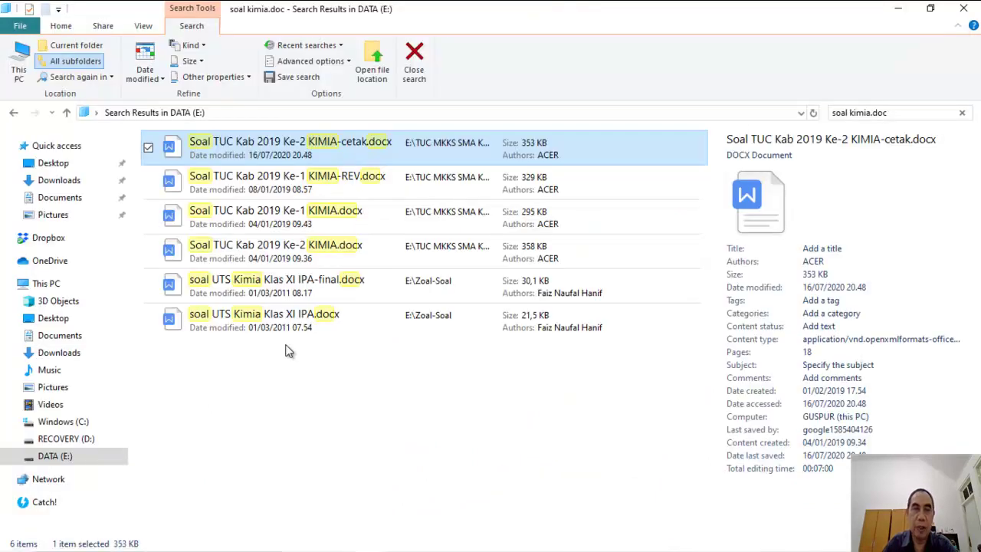
pyautogui.click(894, 115)
pyautogui.click(897, 115)
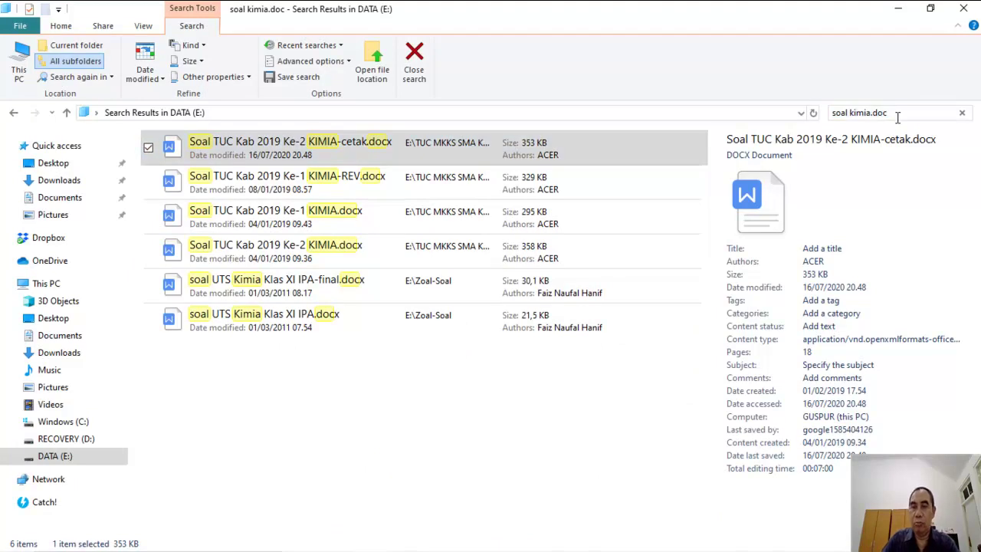
pyautogui.press('BackSpace')
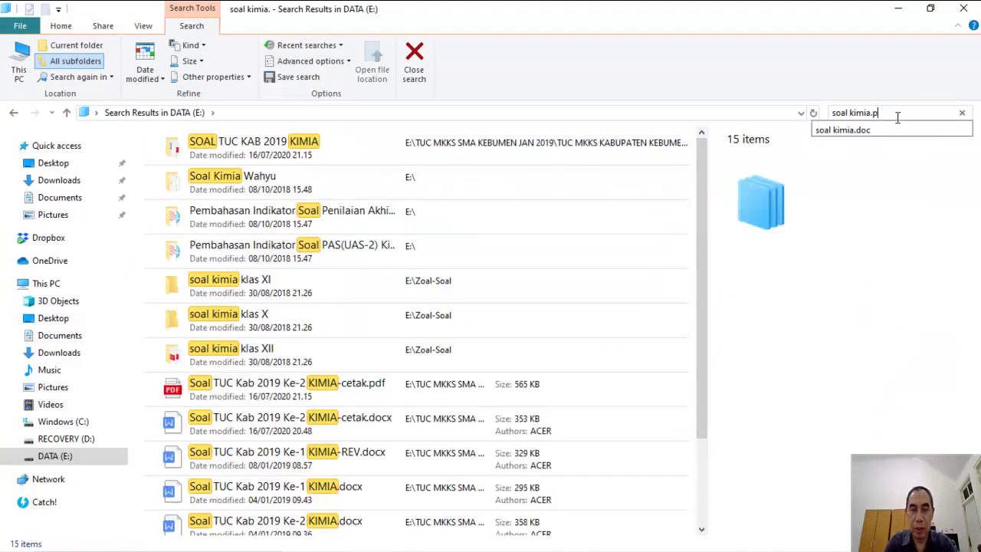
pyautogui.write('pdf')
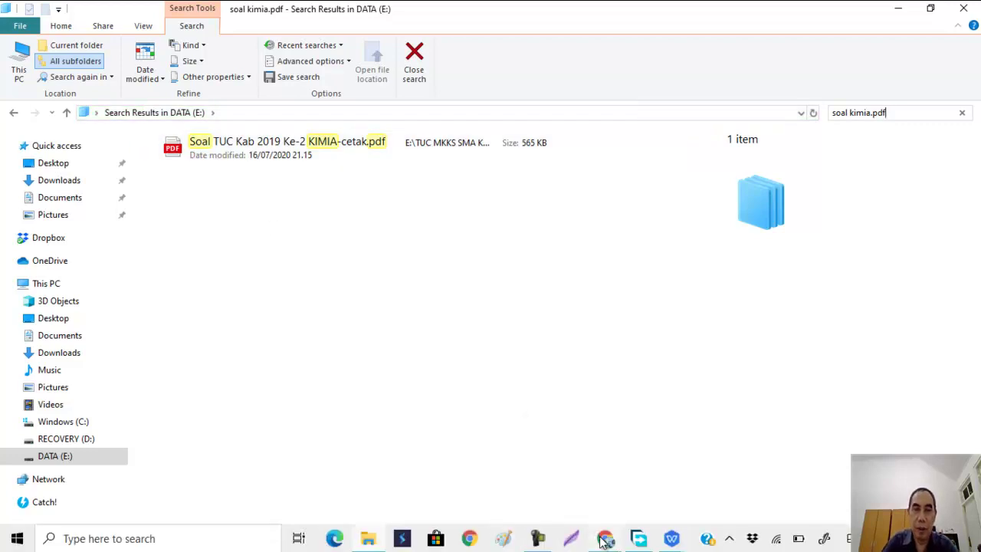
pyautogui.click(198, 151)
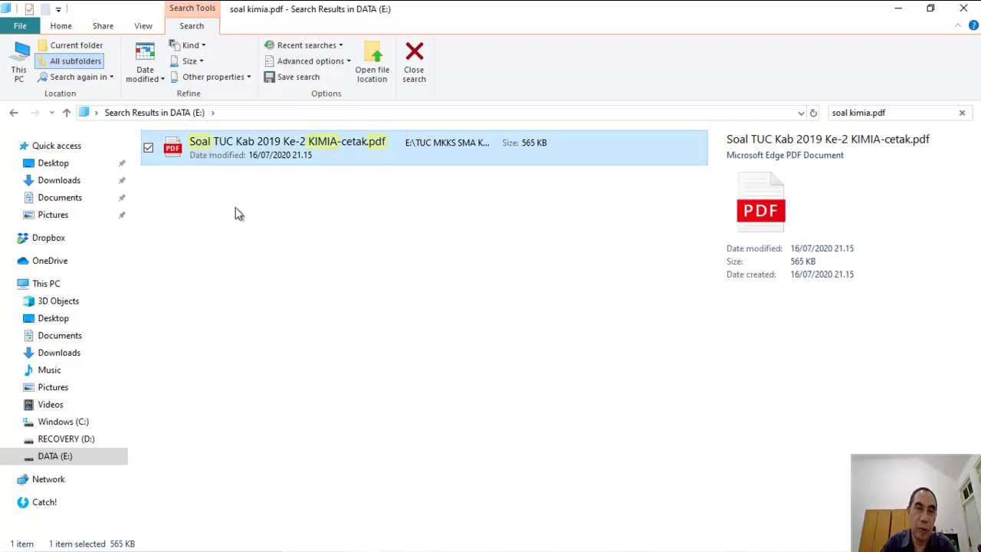
pyautogui.moveTo(332, 364); pyautogui.dragTo(690, 348)
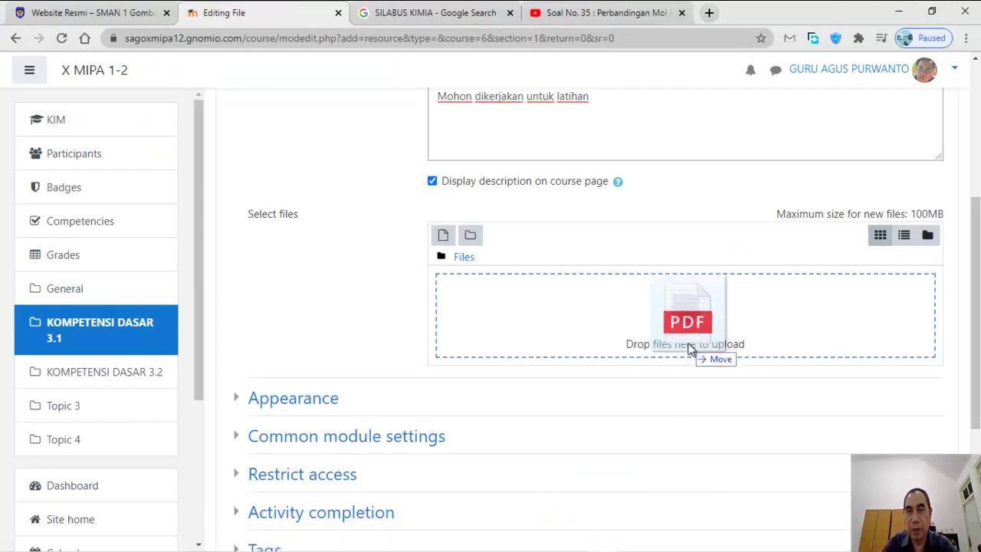
pyautogui.moveTo(689, 348); pyautogui.dragTo(690, 349)
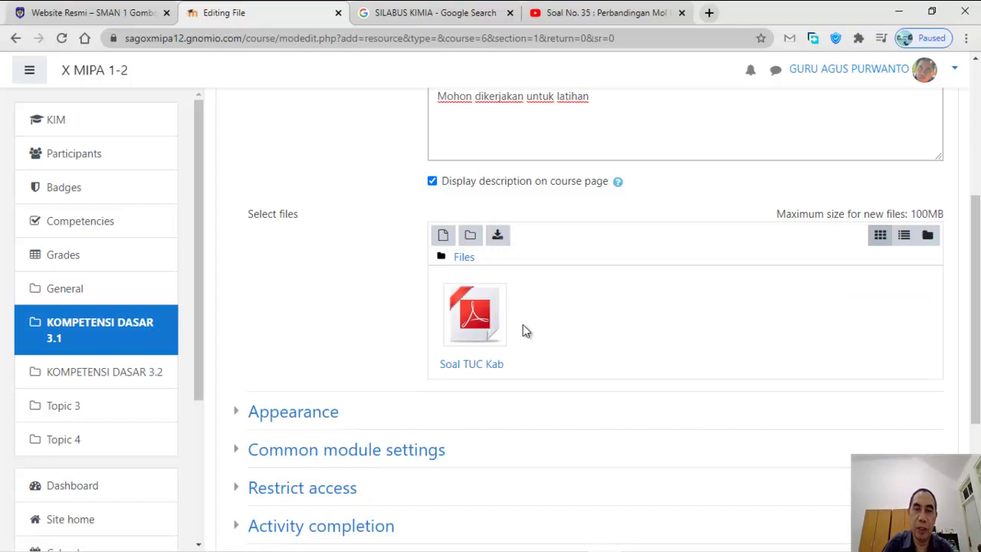
# Set the file resource's Appearance display option to Embed
pyautogui.click(297, 414)
pyautogui.scroll(-2, 580, 396)
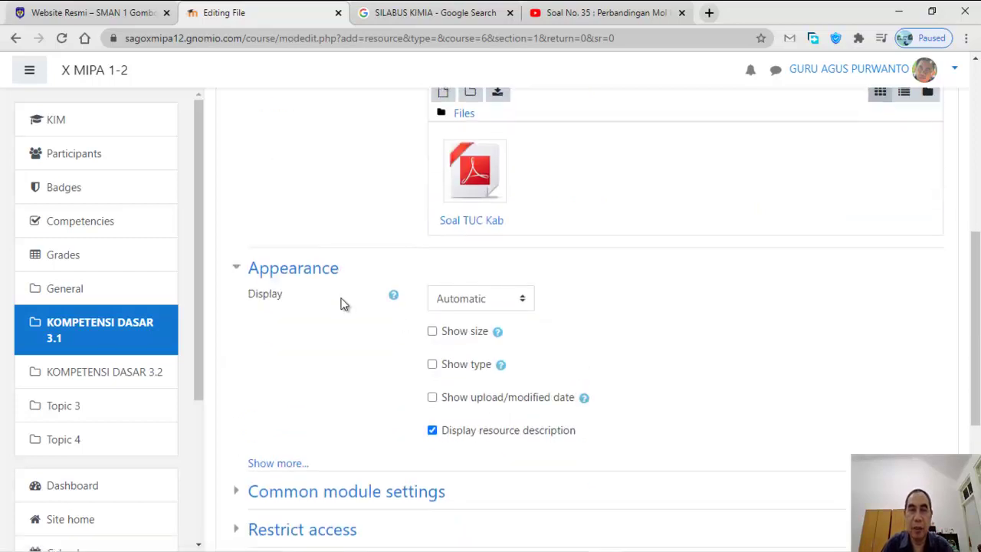
pyautogui.click(302, 273)
pyautogui.click(302, 273)
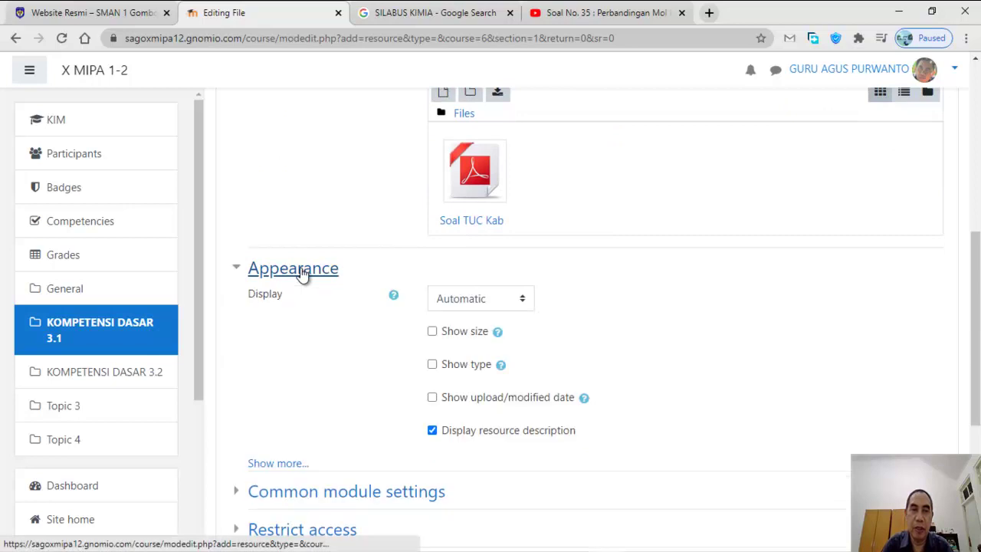
pyautogui.click(521, 302)
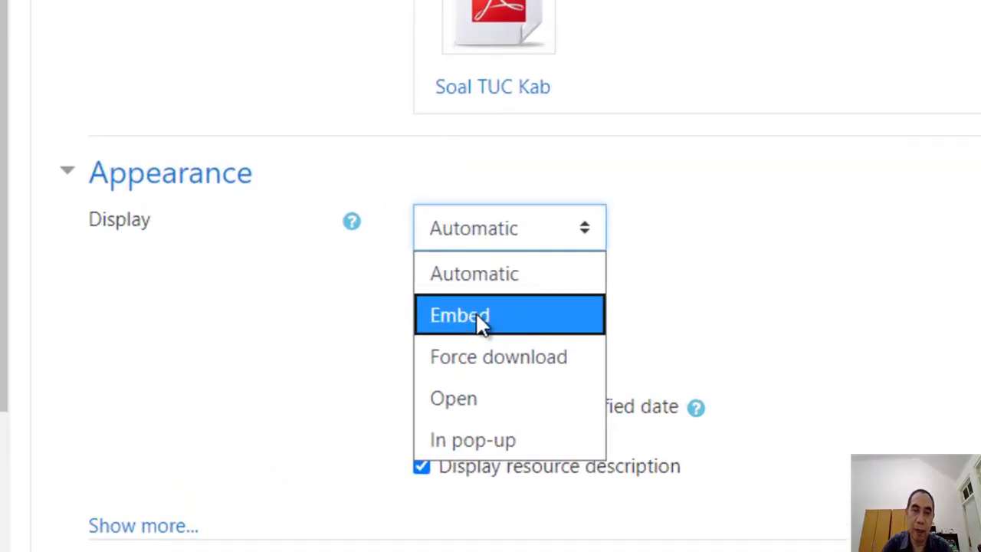
pyautogui.click(475, 312)
pyautogui.scroll(-5, 688, 295)
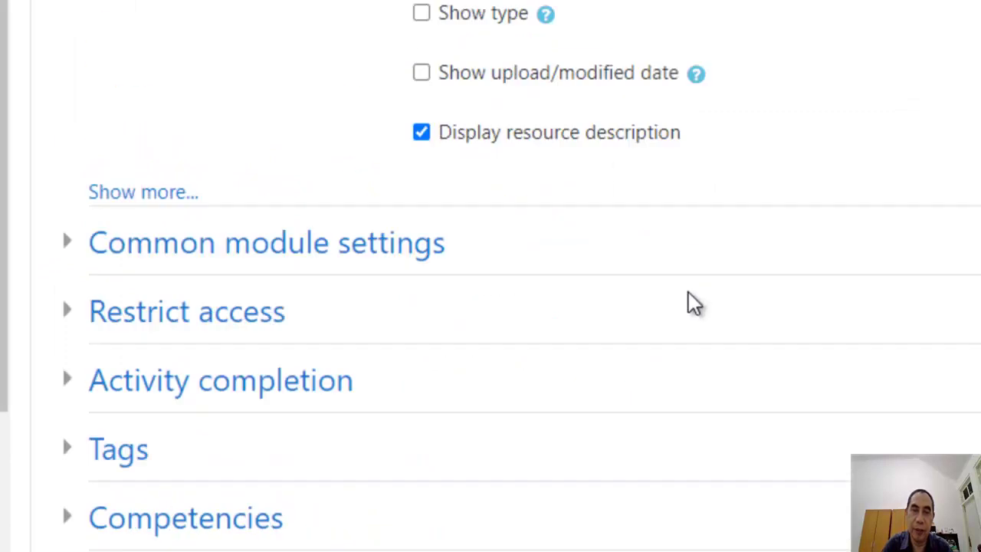
pyautogui.scroll(-2, 688, 302)
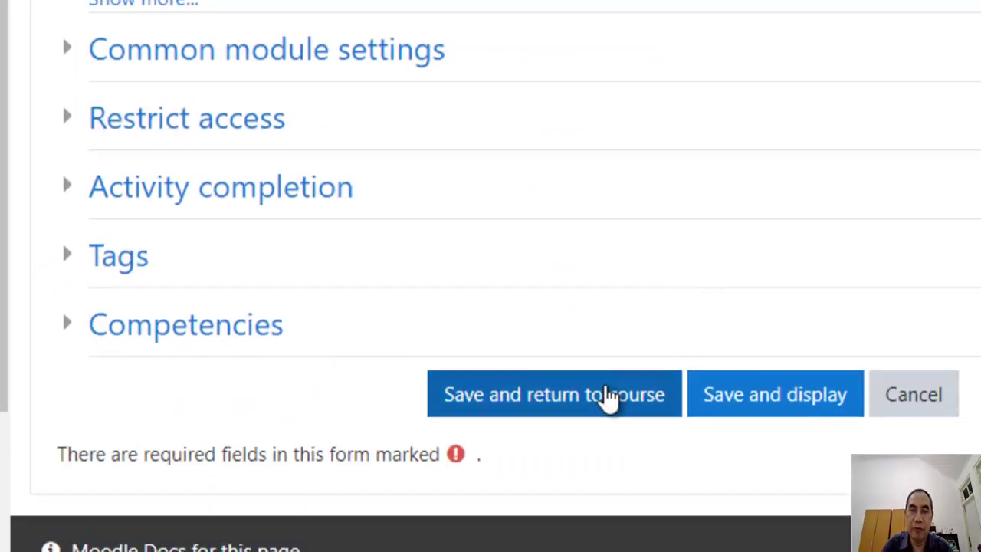
# Save Soal Kimia 1 to the course, then open it and scroll through its embedded 12-page PDF
pyautogui.click(608, 397)
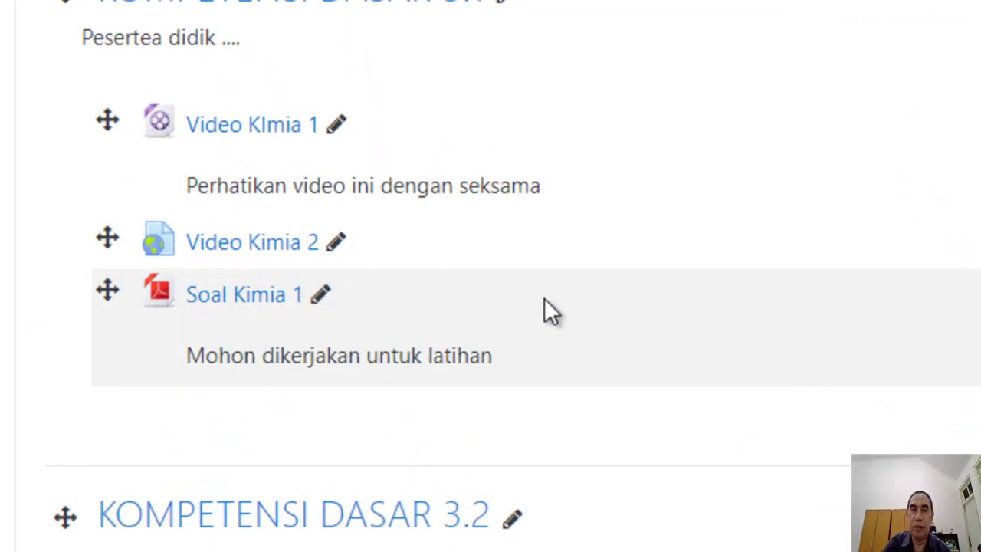
pyautogui.click(230, 305)
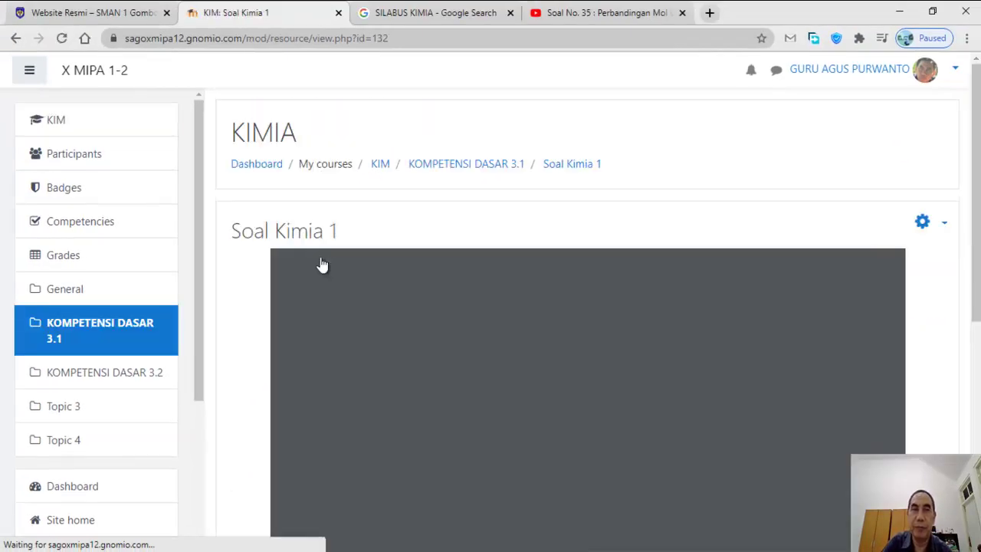
pyautogui.scroll(-1, 548, 301)
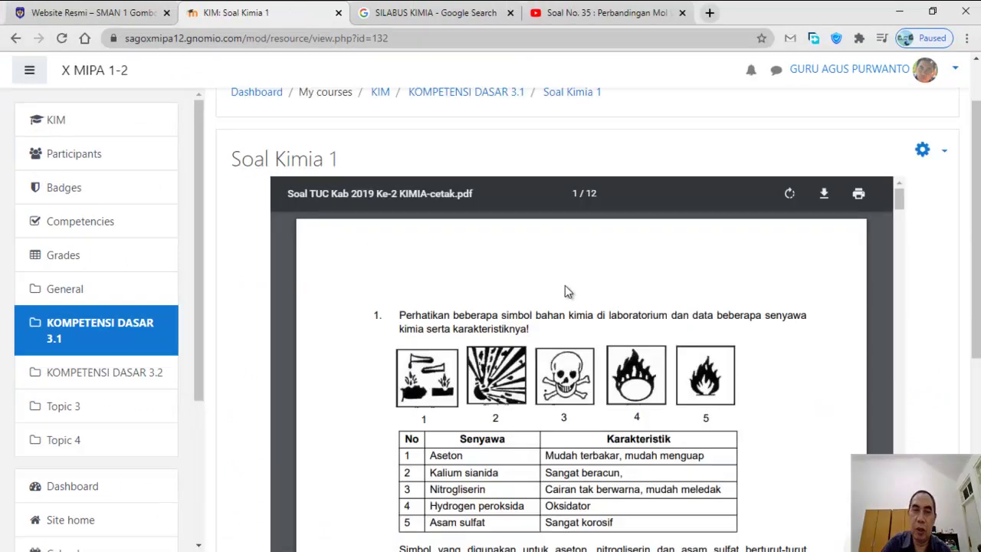
pyautogui.scroll(-5, 679, 285)
pyautogui.scroll(-15, 681, 285)
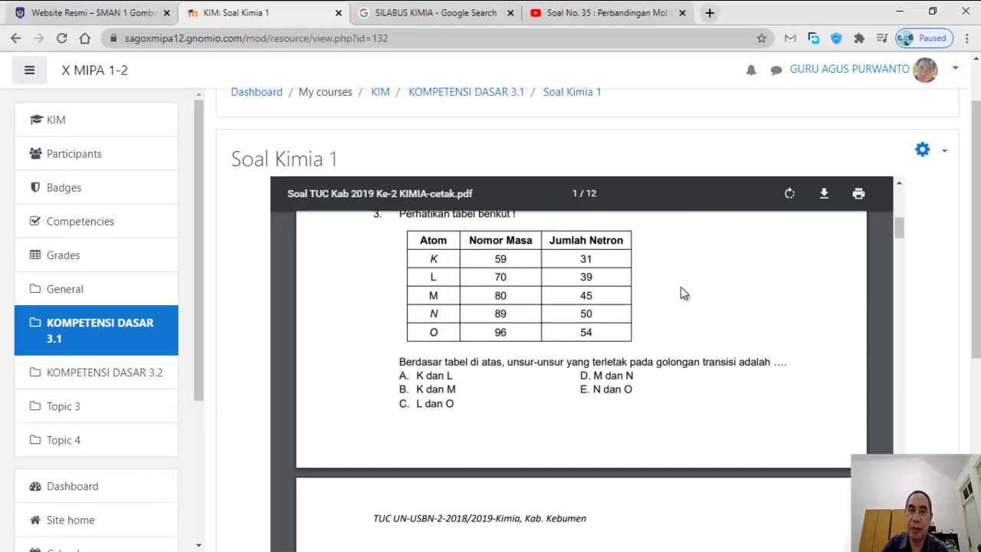
pyautogui.scroll(-10, 680, 292)
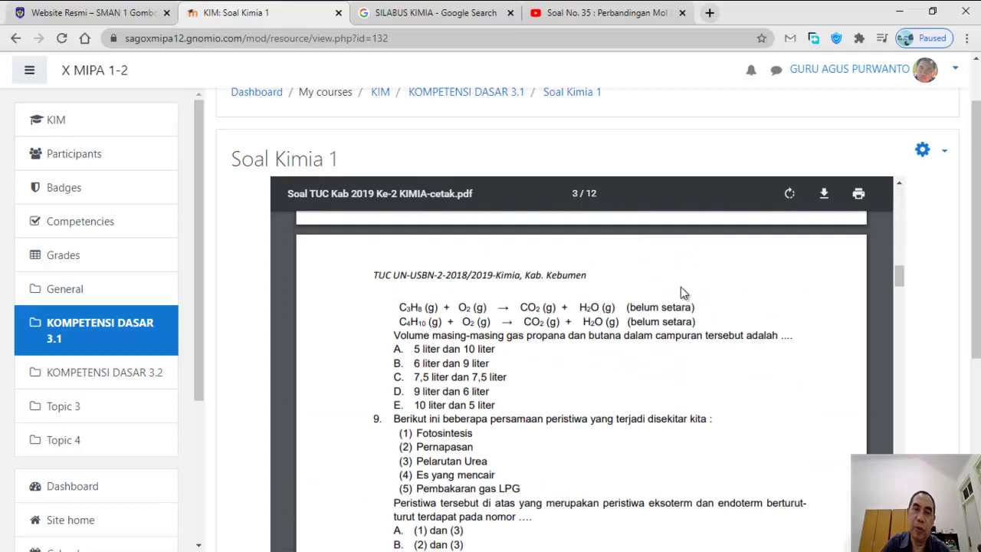
pyautogui.scroll(6, 485, 175)
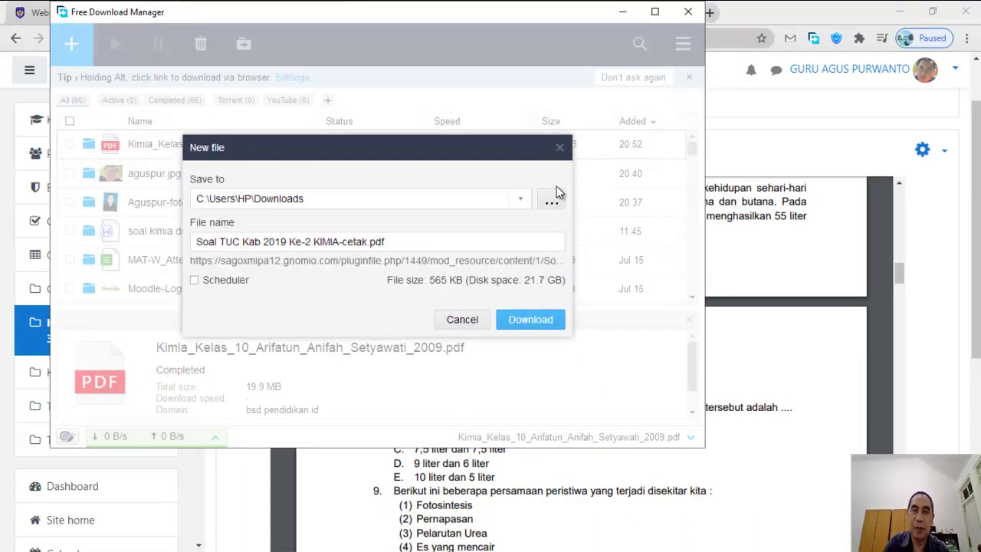
# Cancel Free Download Manager's download of the exam PDF and return to the Soal Kimia 1 page
pyautogui.click(560, 147)
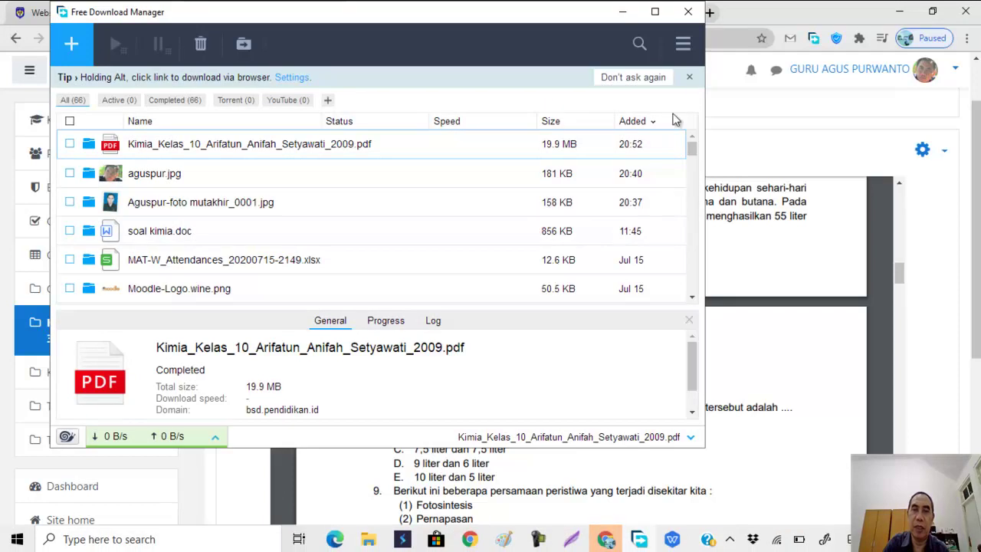
pyautogui.click(756, 215)
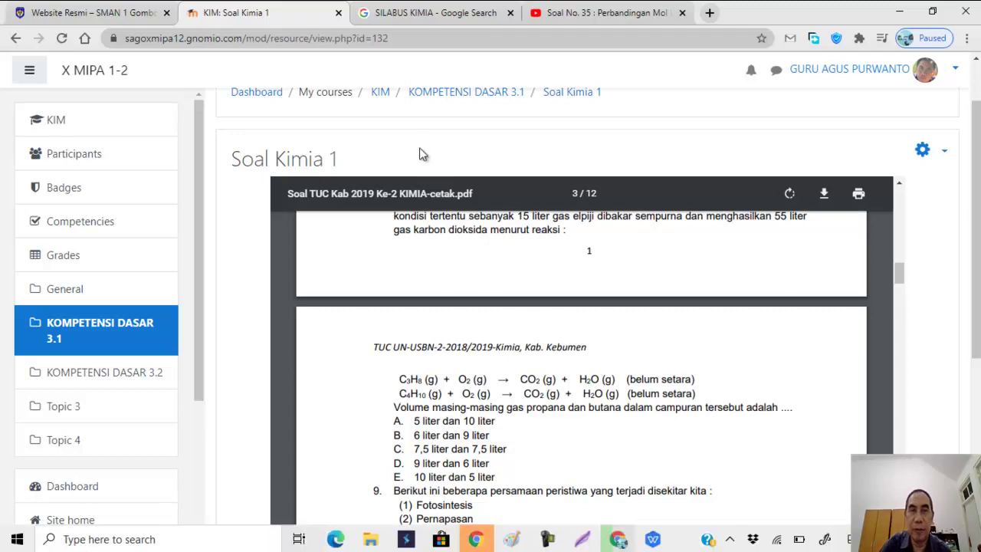
# Go back to the KIMIA course page and open the add-activity-or-resource chooser under Soal Kimia 1
pyautogui.scroll(2, 458, 183)
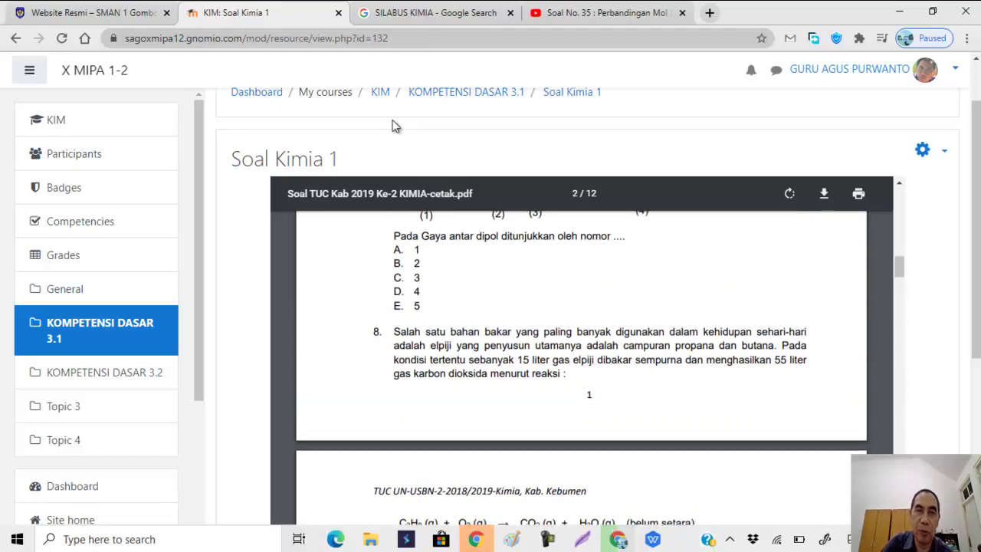
pyautogui.scroll(1, 396, 127)
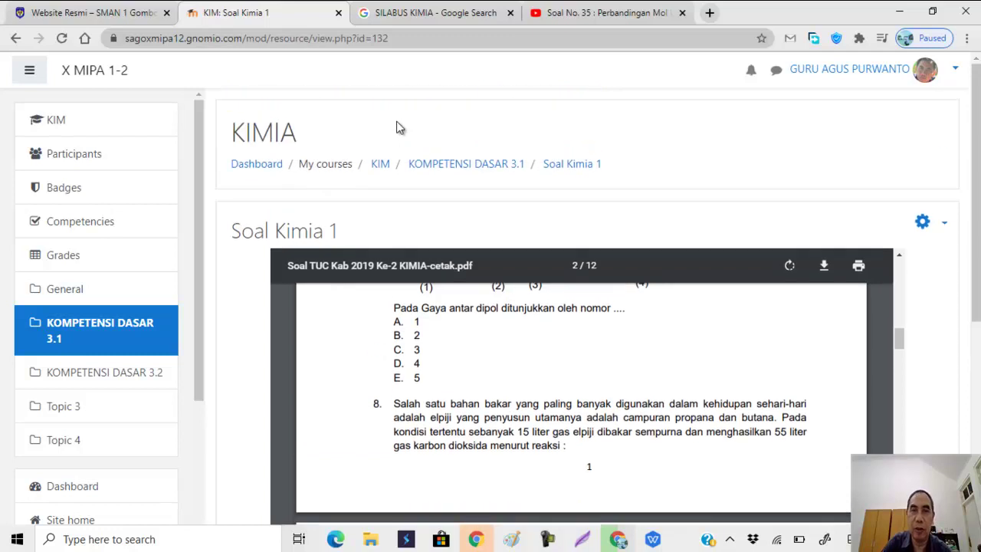
pyautogui.click(383, 167)
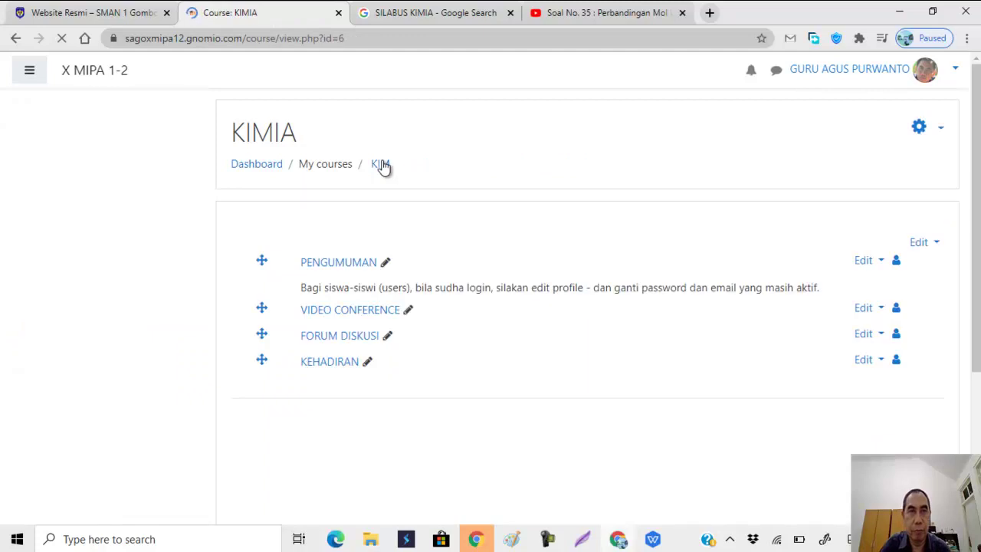
pyautogui.scroll(-3, 460, 180)
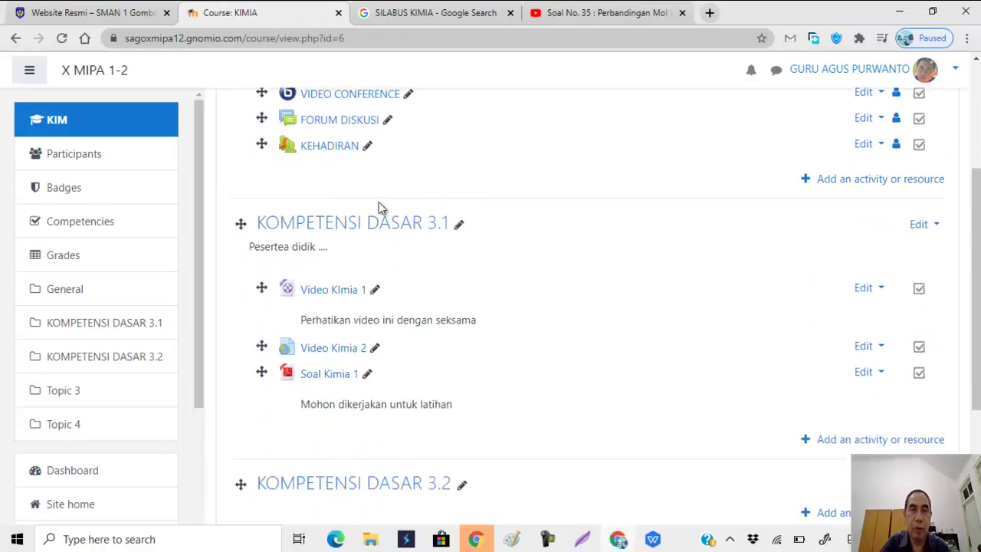
pyautogui.scroll(-3, 364, 180)
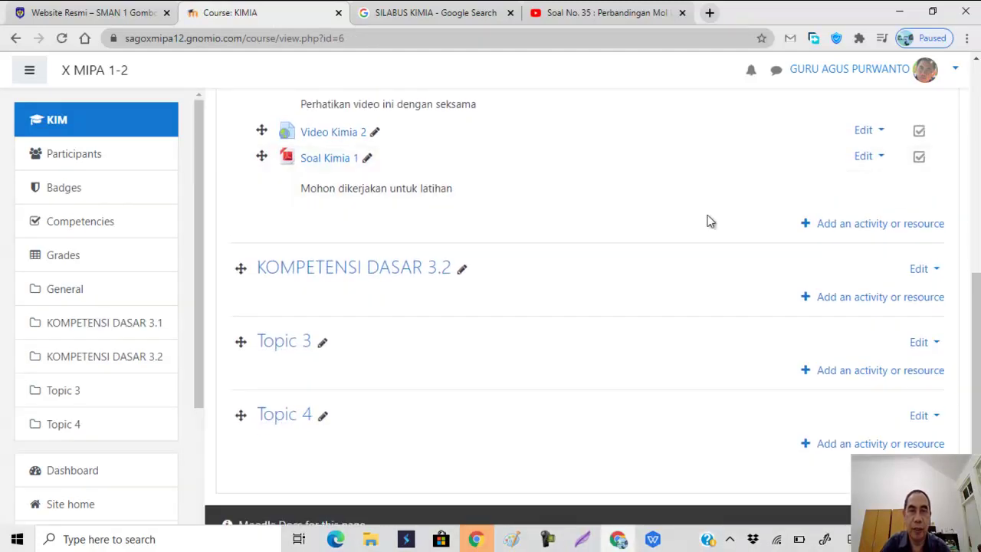
pyautogui.click(821, 225)
pyautogui.moveTo(466, 247); pyautogui.dragTo(471, 419)
# Add a new File resource and name it Buku Elektronik Kimia (e-book)
pyautogui.click(381, 395)
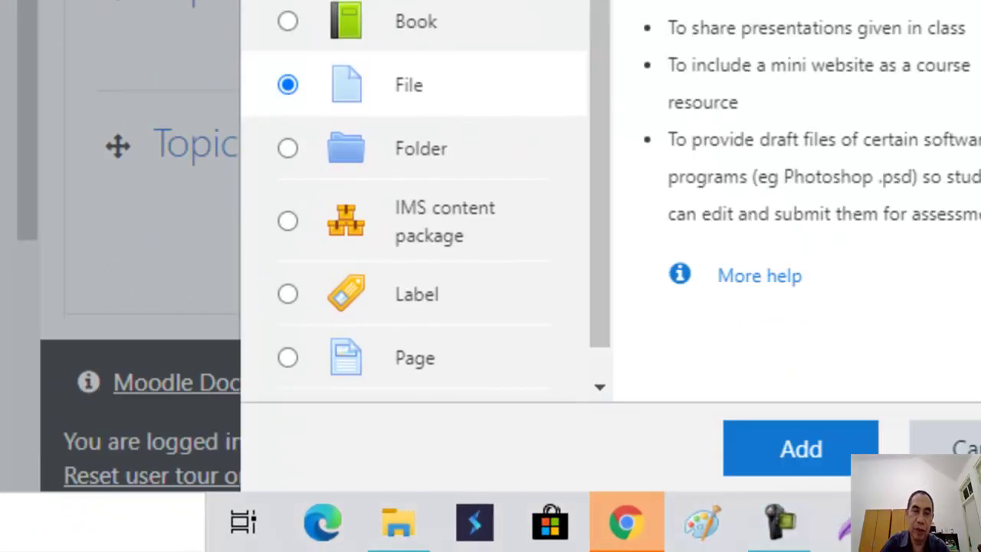
pyautogui.click(825, 448)
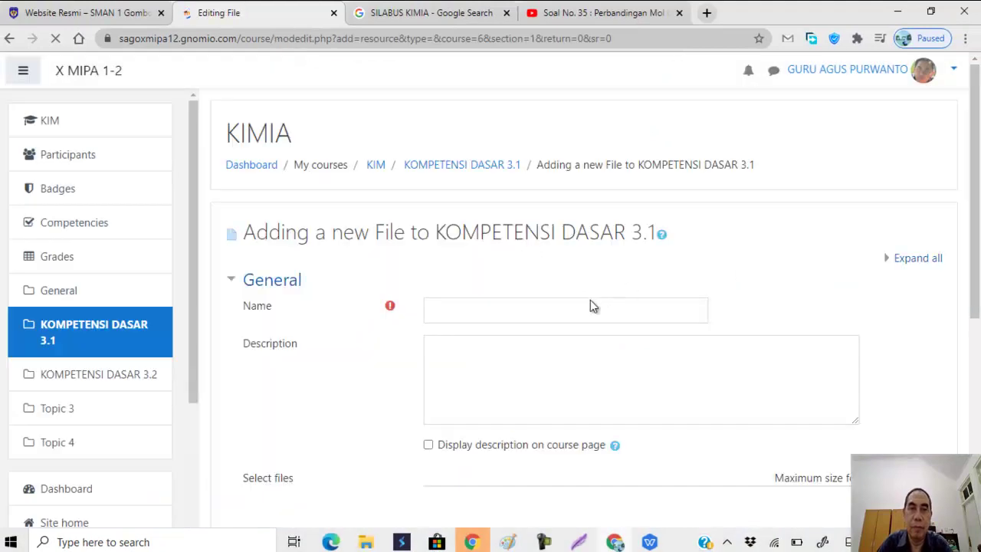
pyautogui.click(589, 307)
pyautogui.write('Buku Elektronik Kimia (e-book')
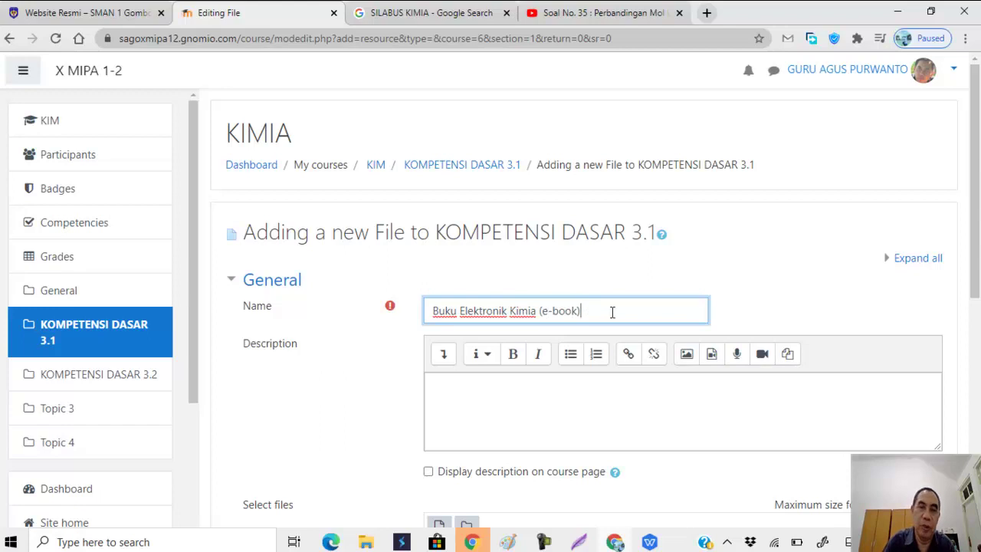
# Give it the description 'Silahkan dibaca untuk referensi', displayed on the course page
pyautogui.scroll(-2, 587, 308)
pyautogui.click(563, 250)
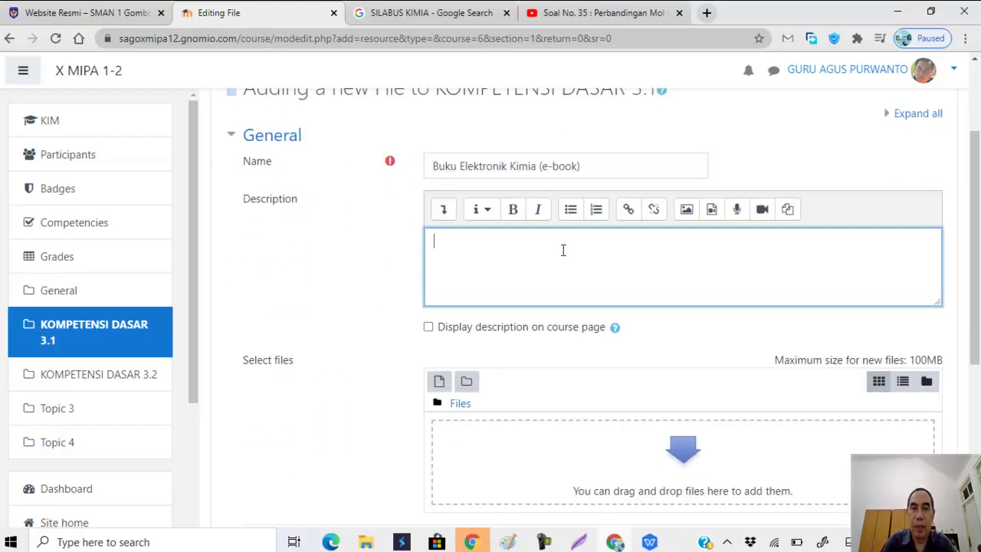
pyautogui.click(435, 326)
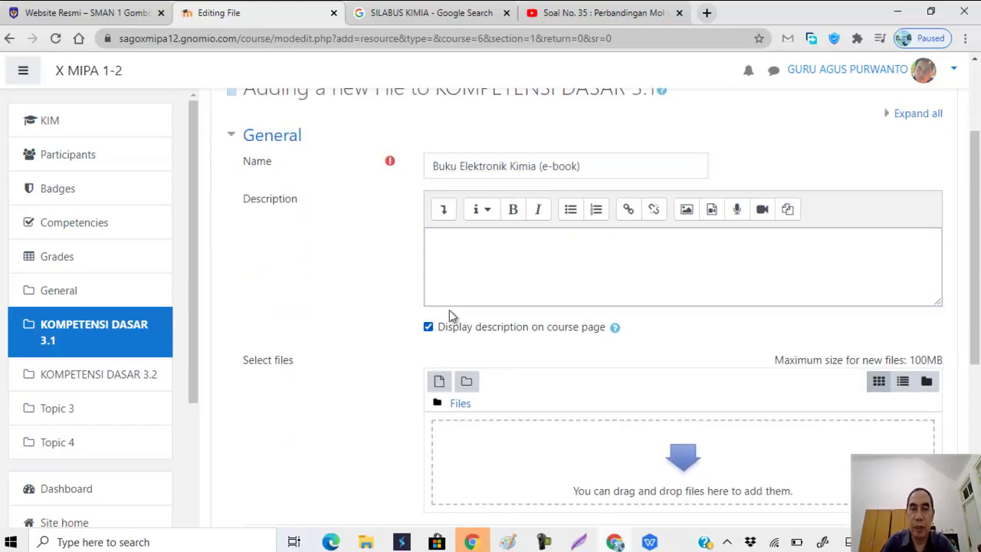
pyautogui.click(472, 248)
pyautogui.write('Silahkan dibaca untuk referensi')
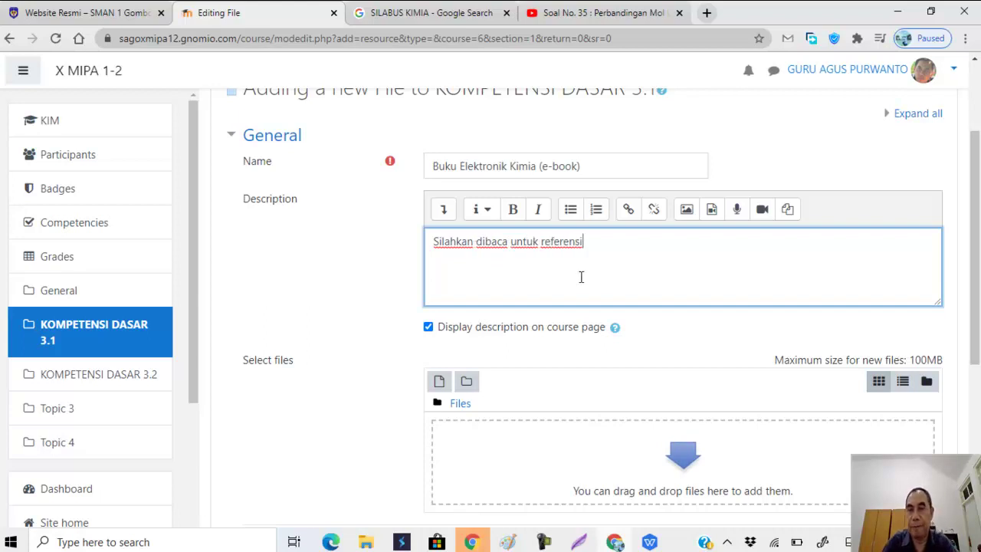
pyautogui.scroll(-2, 611, 299)
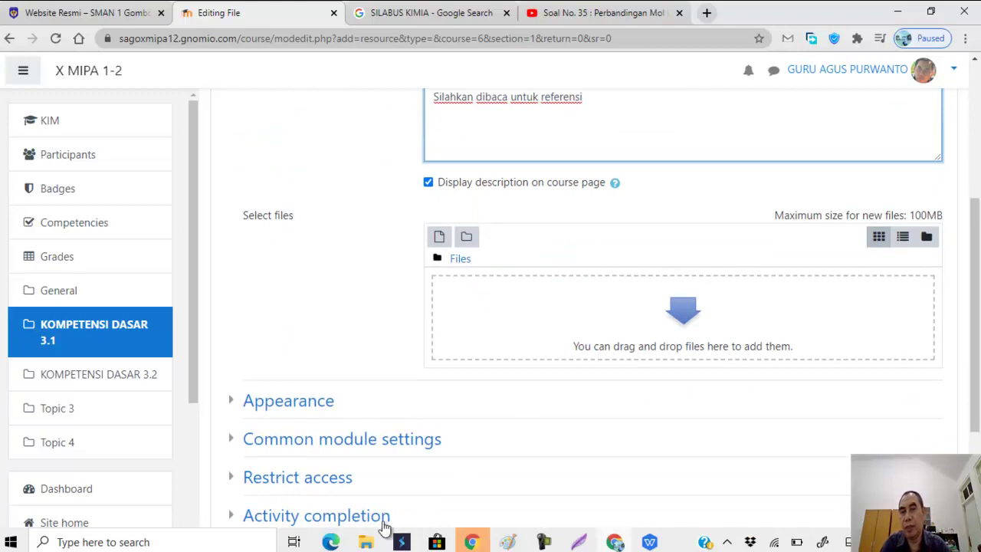
pyautogui.click(368, 541)
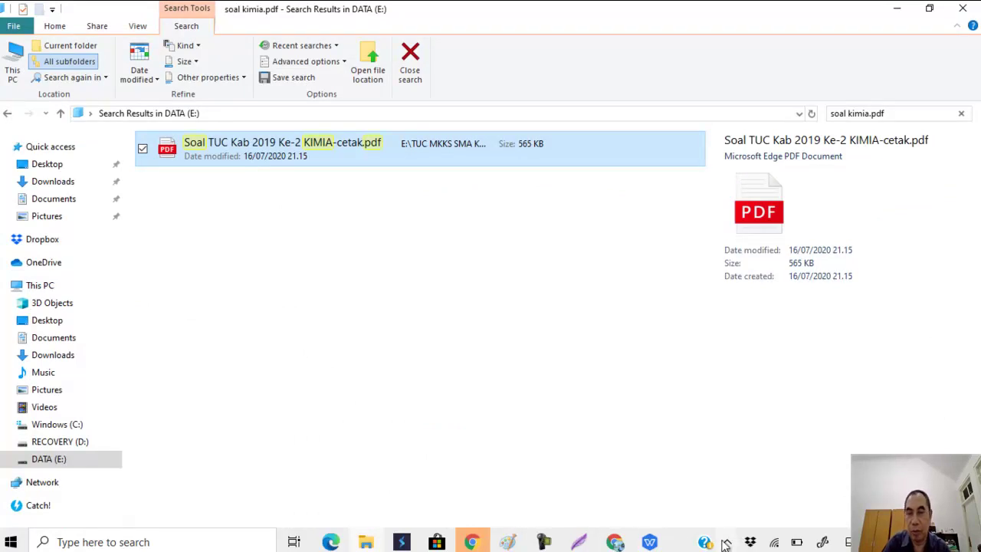
# Drag the BS MTK Wajib K13 rev 2018 PDF from the Downloads 'buku' search into the resource's file area
pyautogui.click(625, 542)
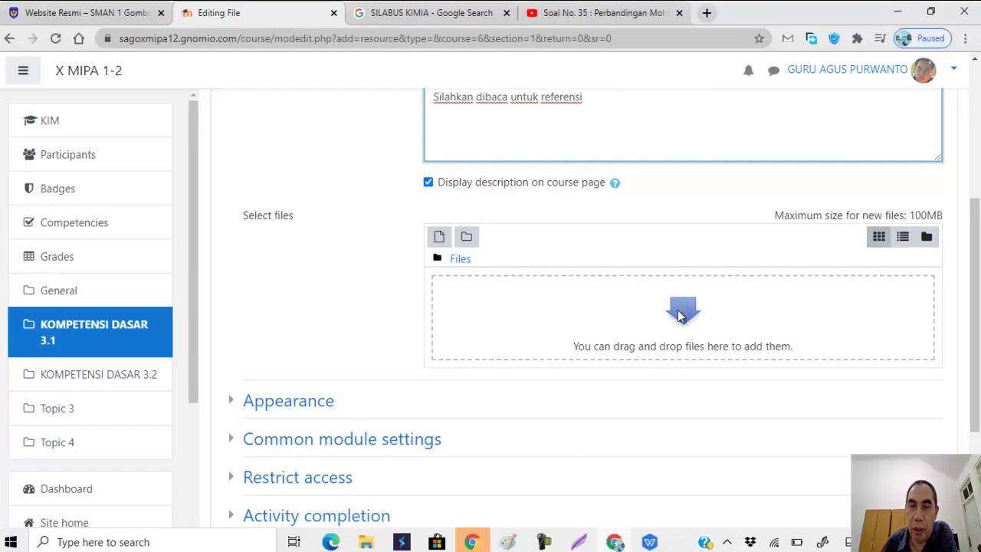
pyautogui.click(368, 542)
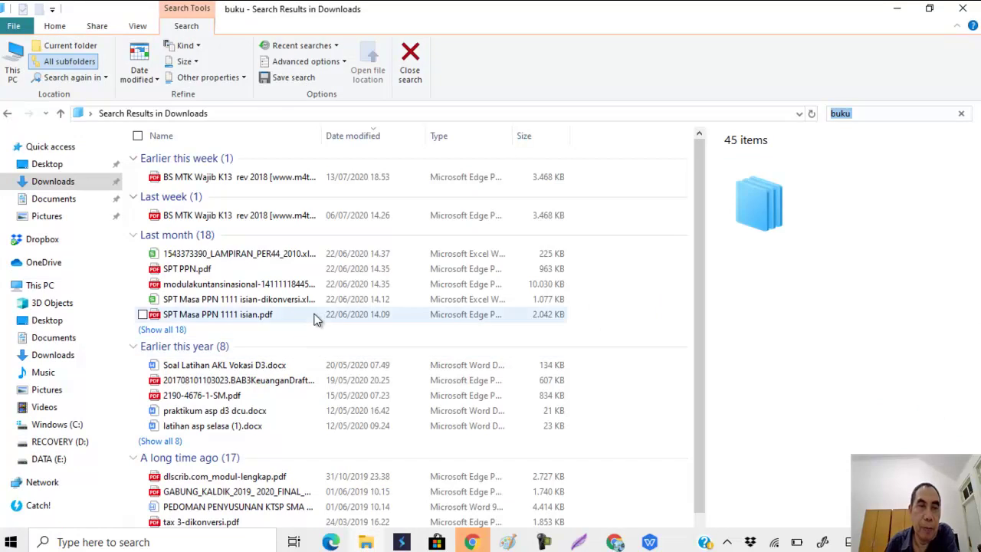
pyautogui.click(218, 177)
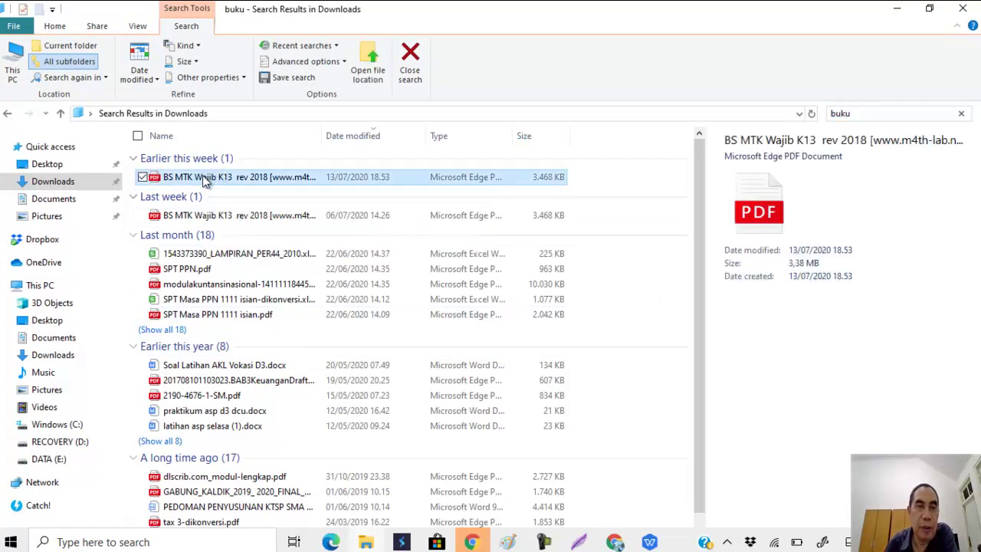
pyautogui.moveTo(203, 175); pyautogui.dragTo(687, 355)
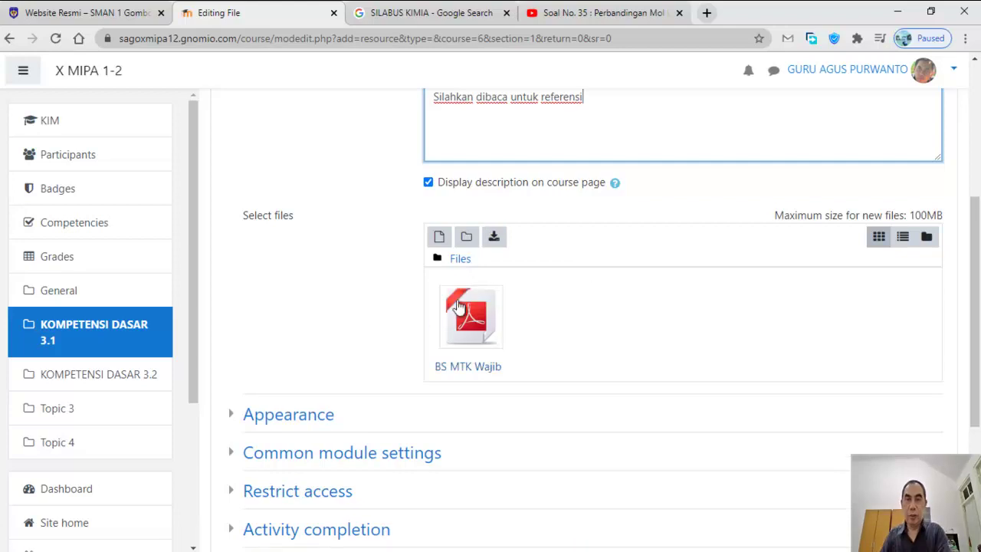
# Set the e-book's Appearance display to Embed and save it to the course
pyautogui.click(315, 420)
pyautogui.scroll(-2, 517, 384)
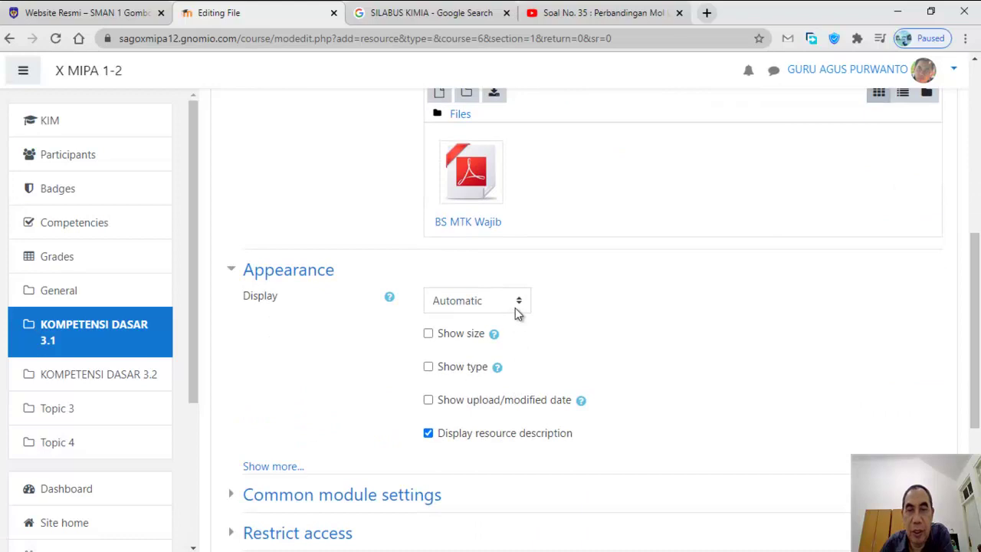
pyautogui.click(515, 307)
pyautogui.click(493, 350)
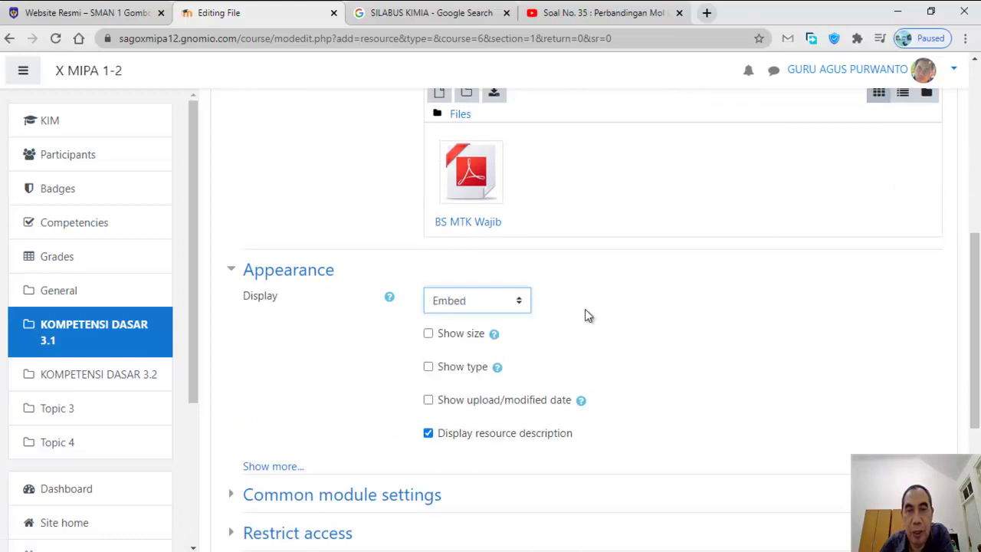
pyautogui.scroll(-4, 591, 310)
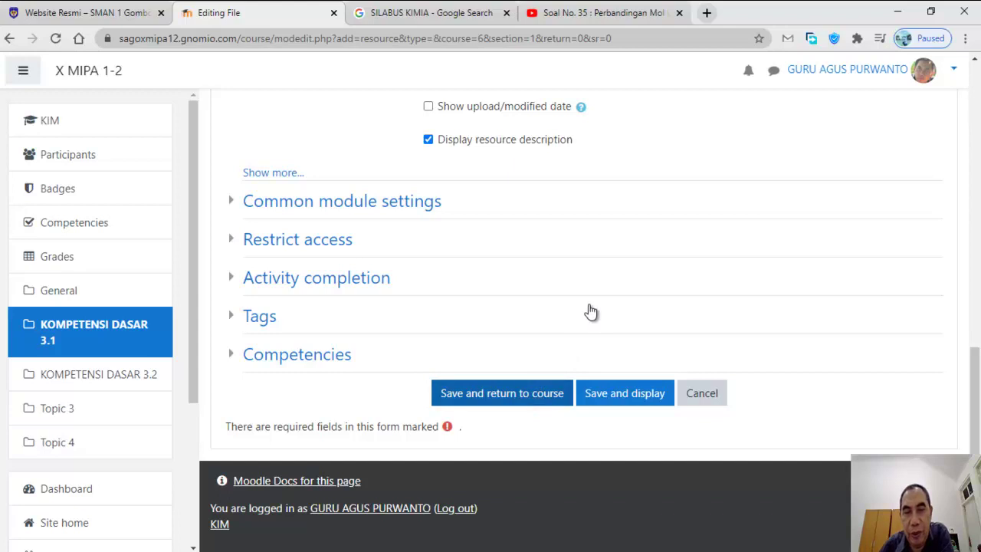
pyautogui.press('Return')
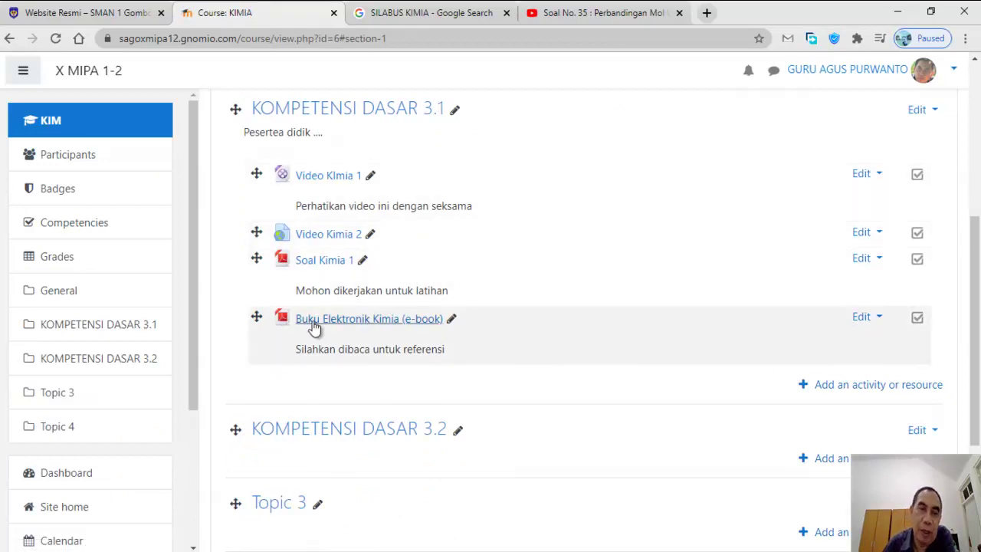
# Open Buku Elektronik Kimia (e-book) and scroll through its embedded 266-page BS MTK Wajib K13 PDF
pyautogui.click(375, 322)
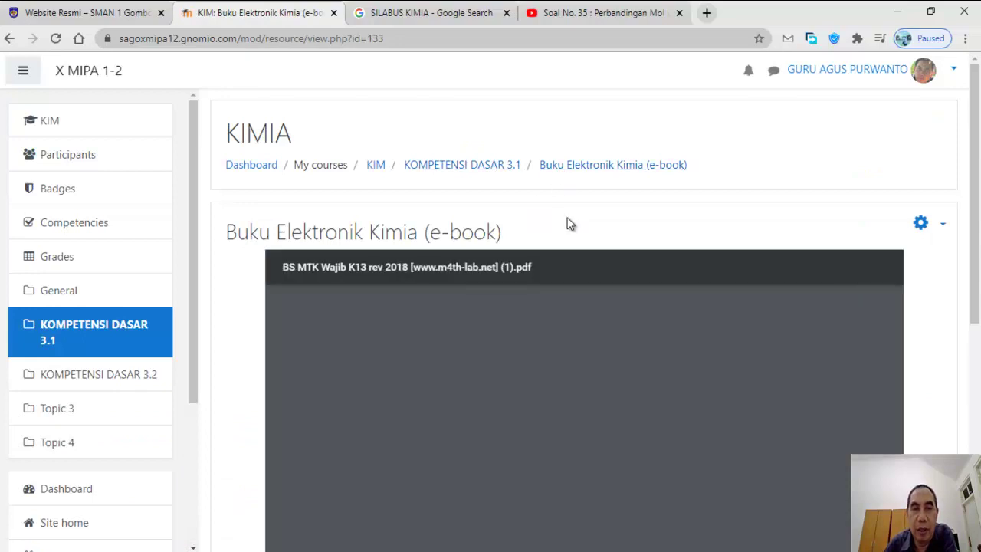
pyautogui.scroll(-1, 569, 224)
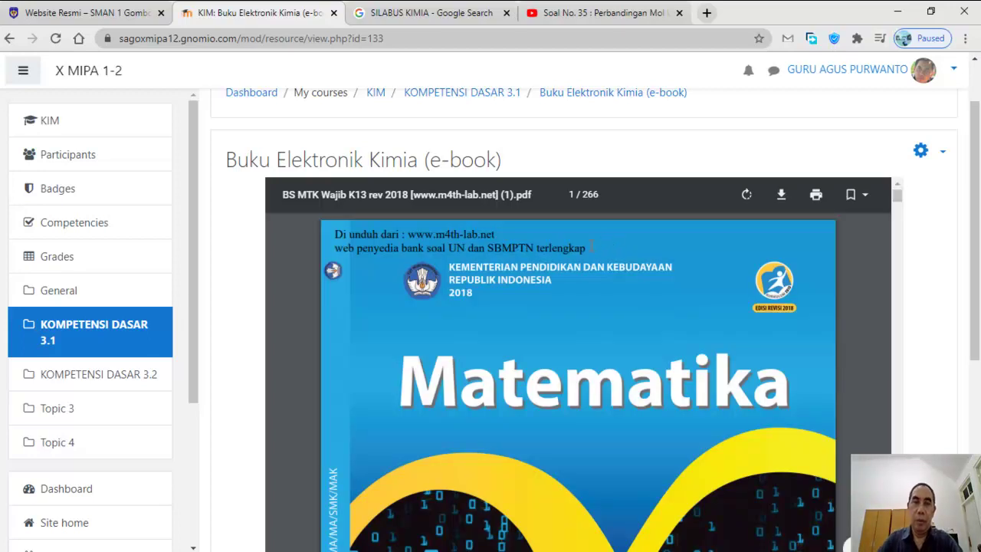
pyautogui.scroll(-2, 747, 260)
pyautogui.scroll(2, 743, 257)
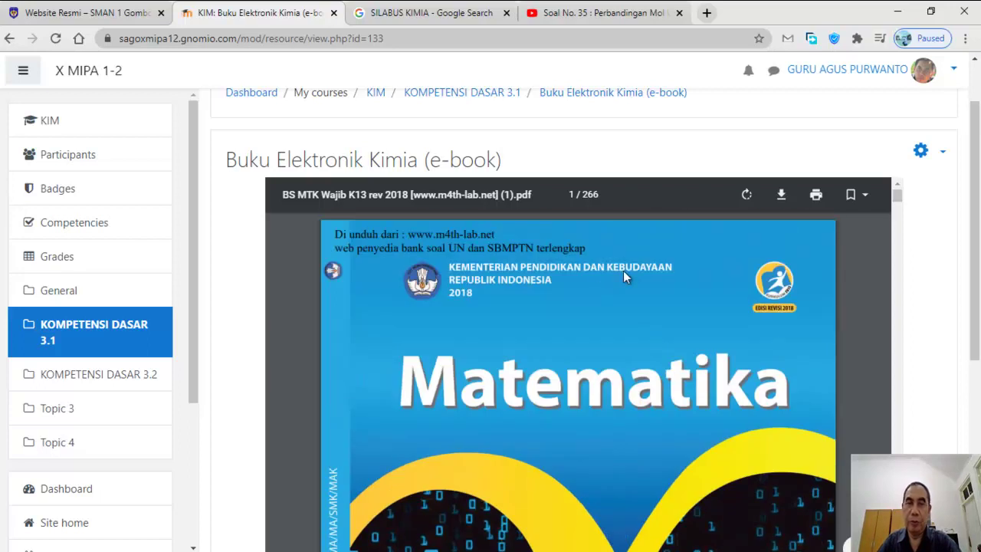